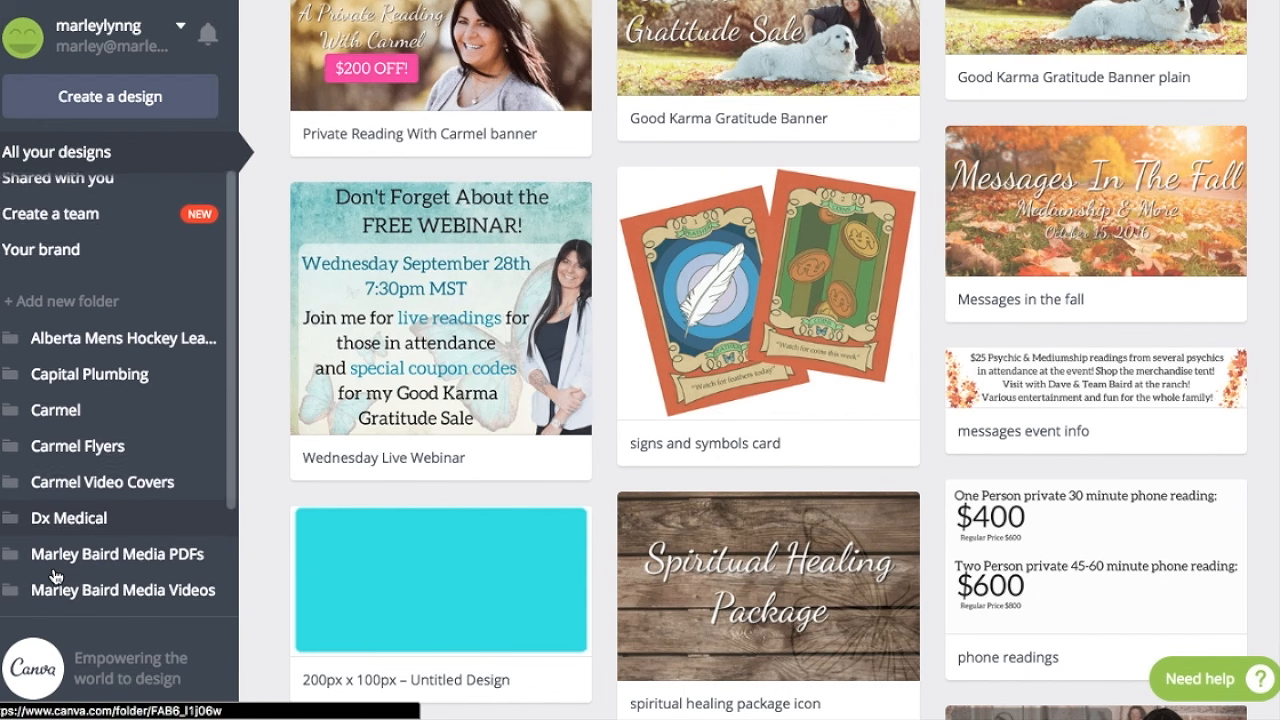
scroll(55, 576, down, 1)
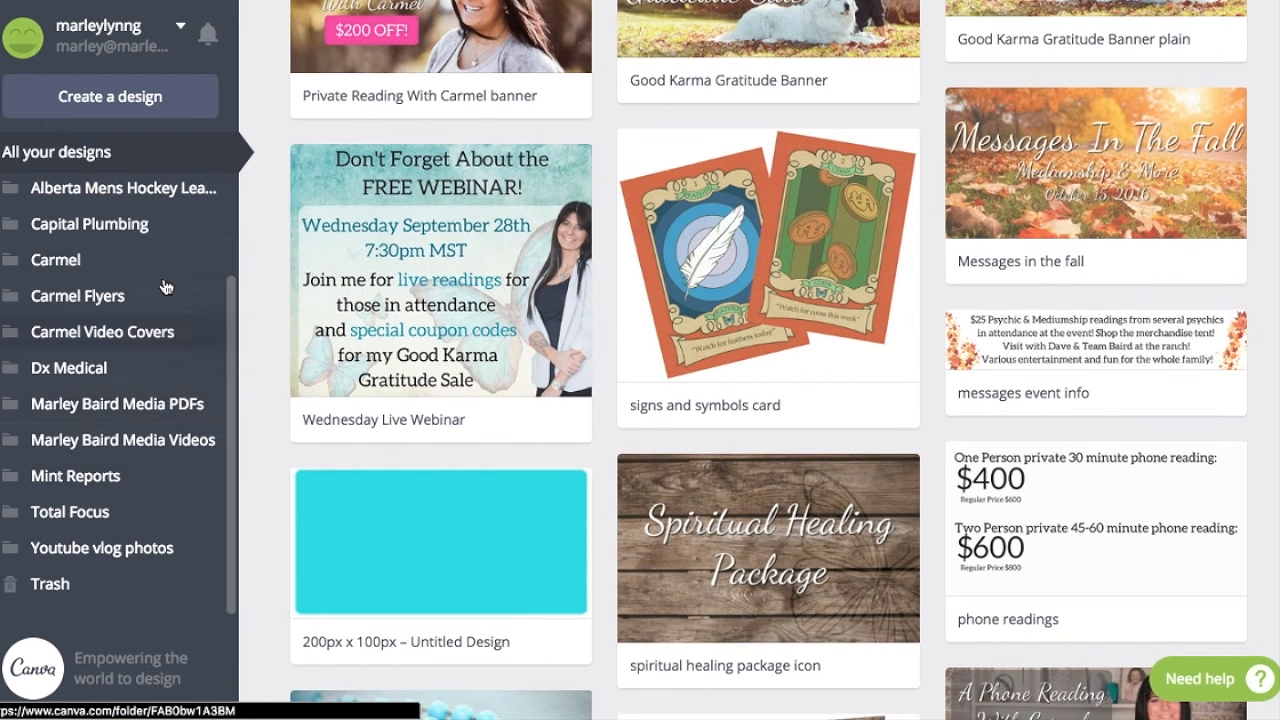
Look through the folder list, the existing designs and the flyers stored in the Carmel Flyers folder.
scroll(160, 279, up, 4)
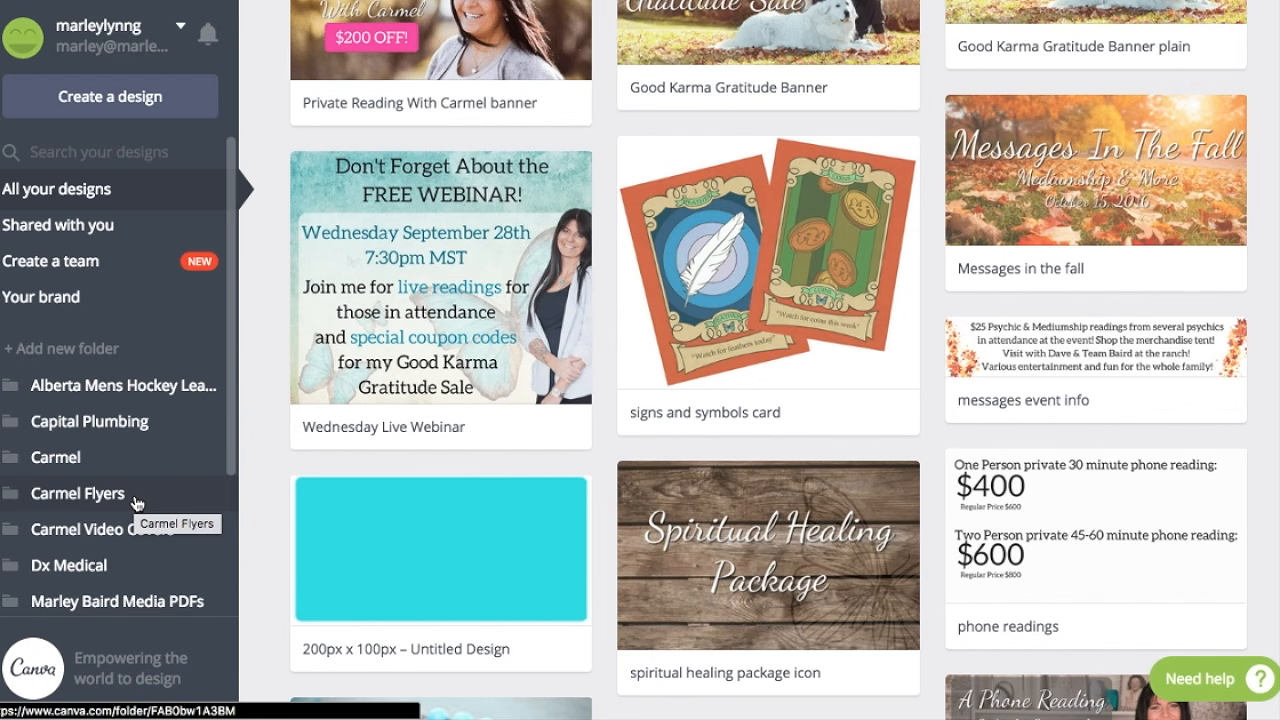
scroll(651, 529, down, 15)
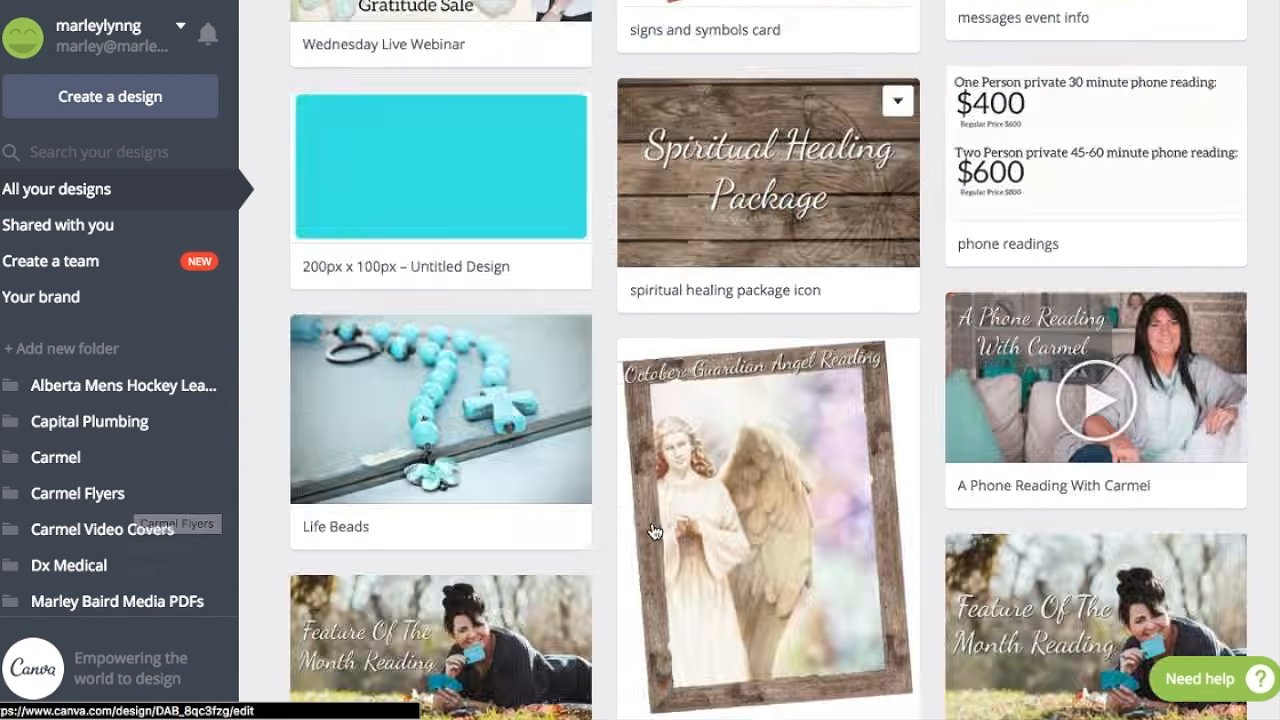
scroll(653, 530, up, 10)
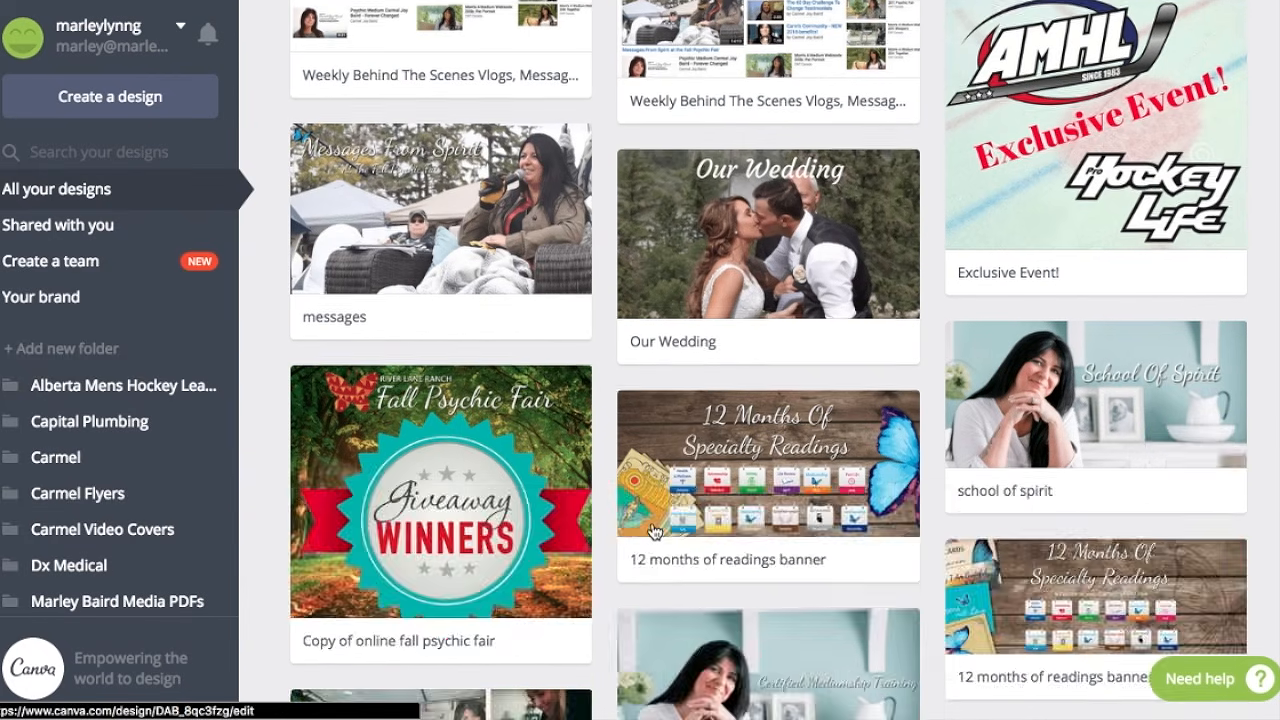
click(100, 507)
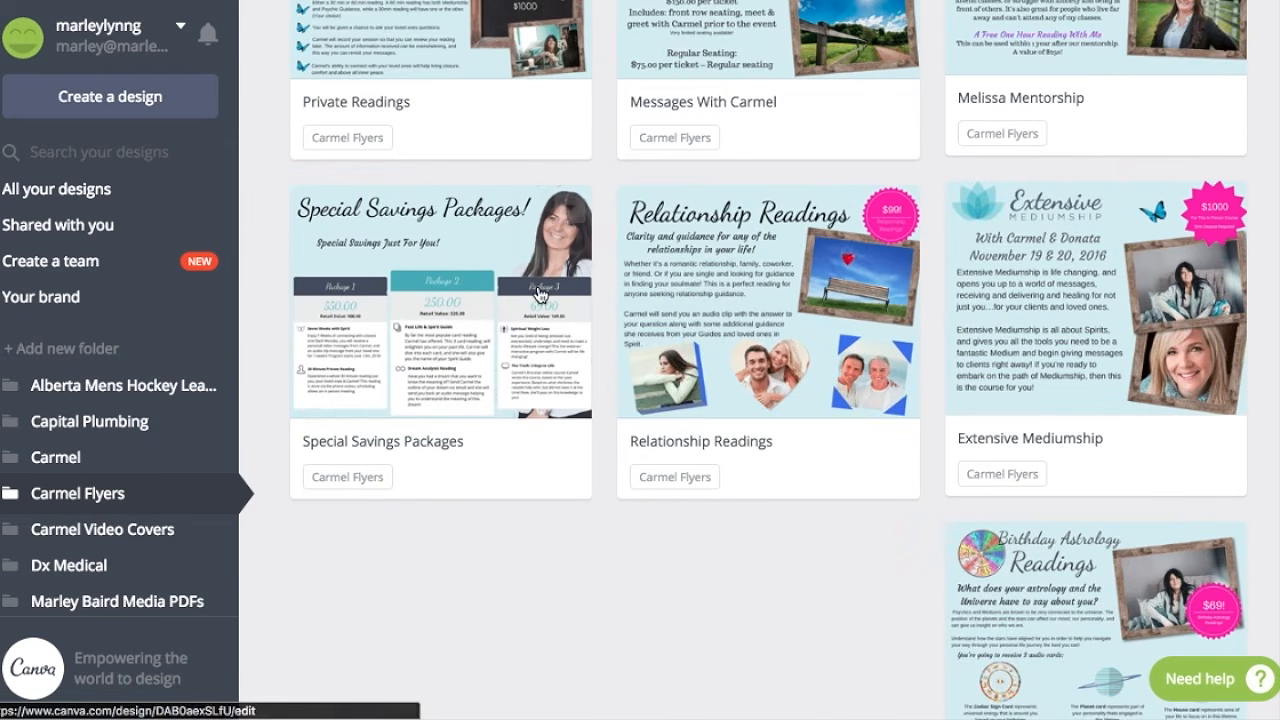
scroll(543, 291, up, 5)
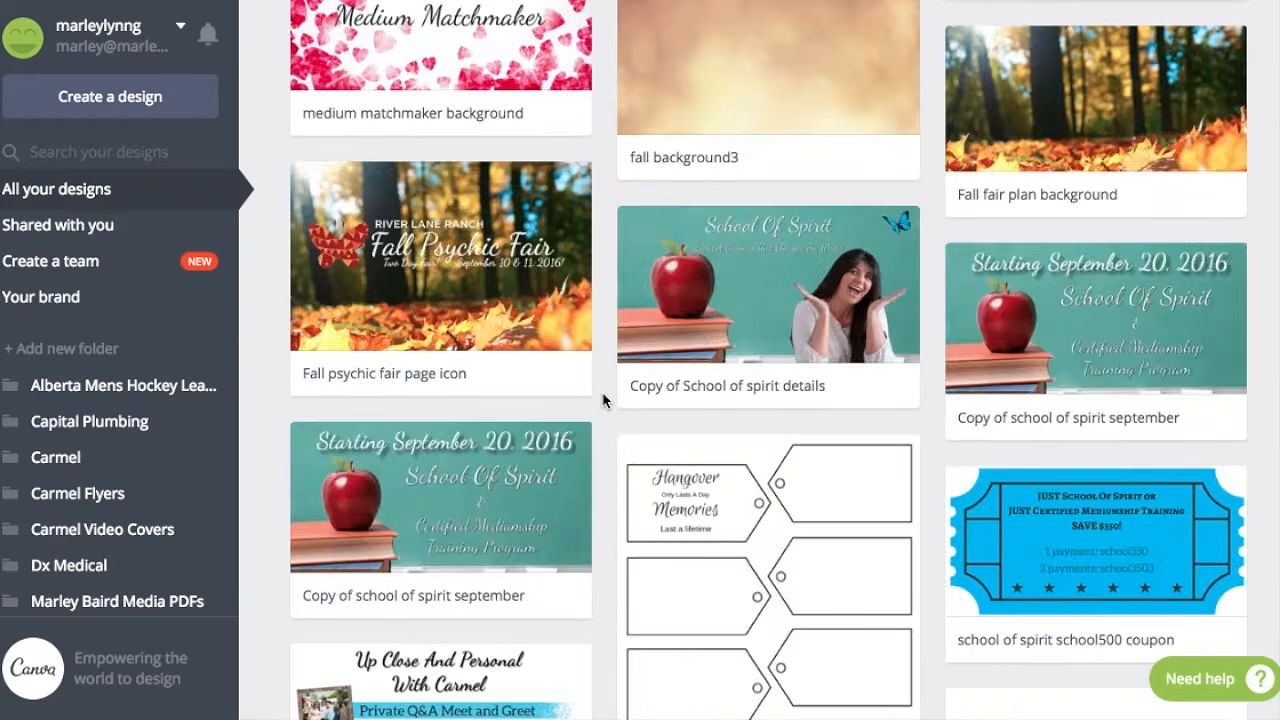
scroll(603, 400, up, 15)
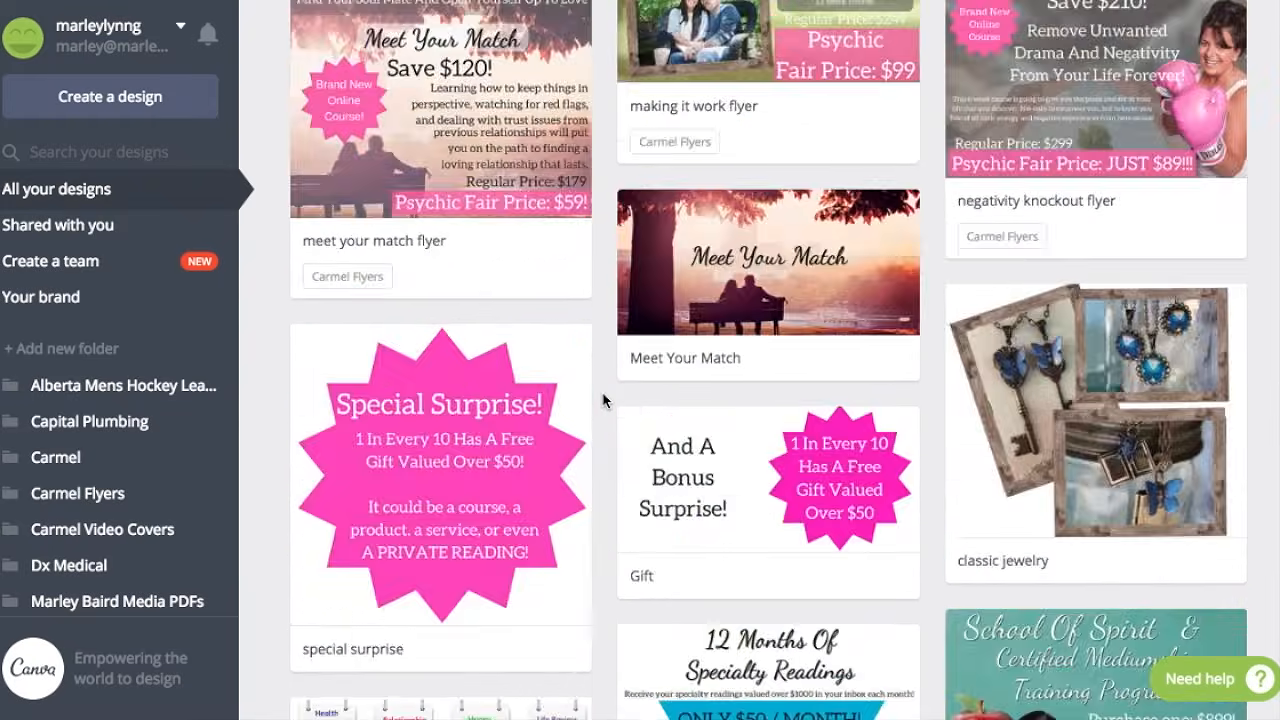
scroll(603, 400, up, 10)
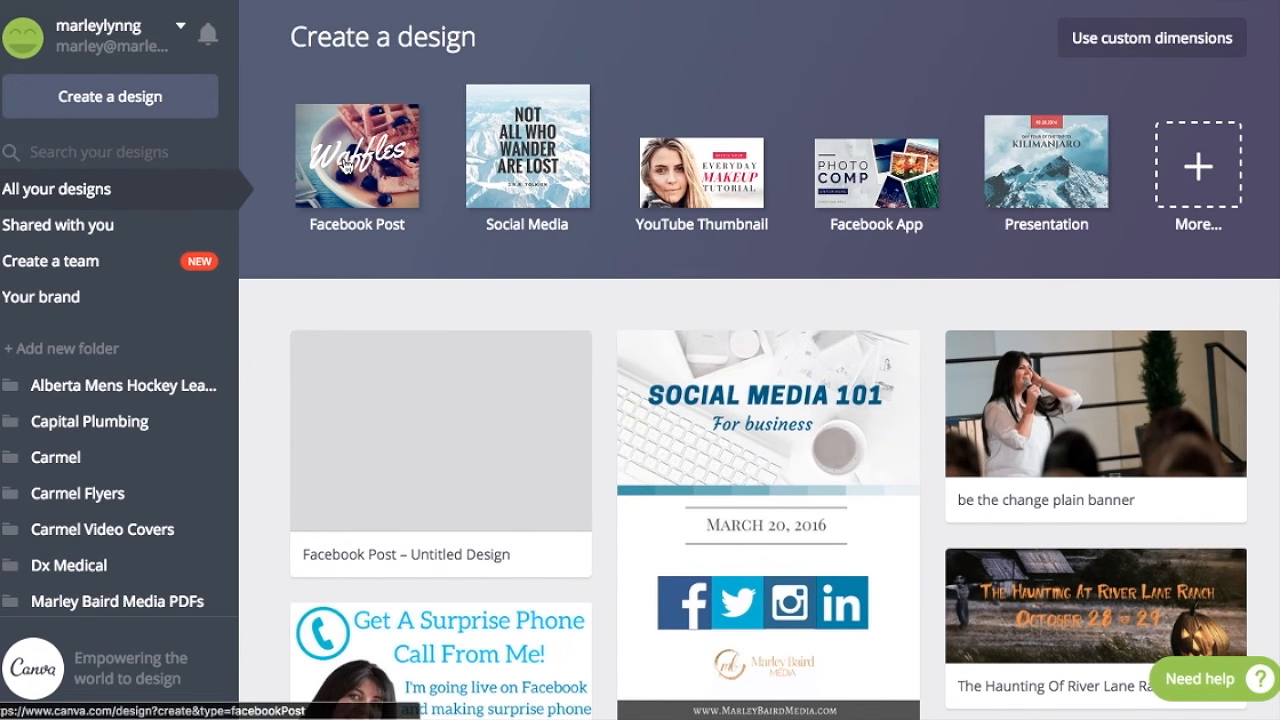
View the additional design types and create a new blank Facebook Post design.
click(1197, 175)
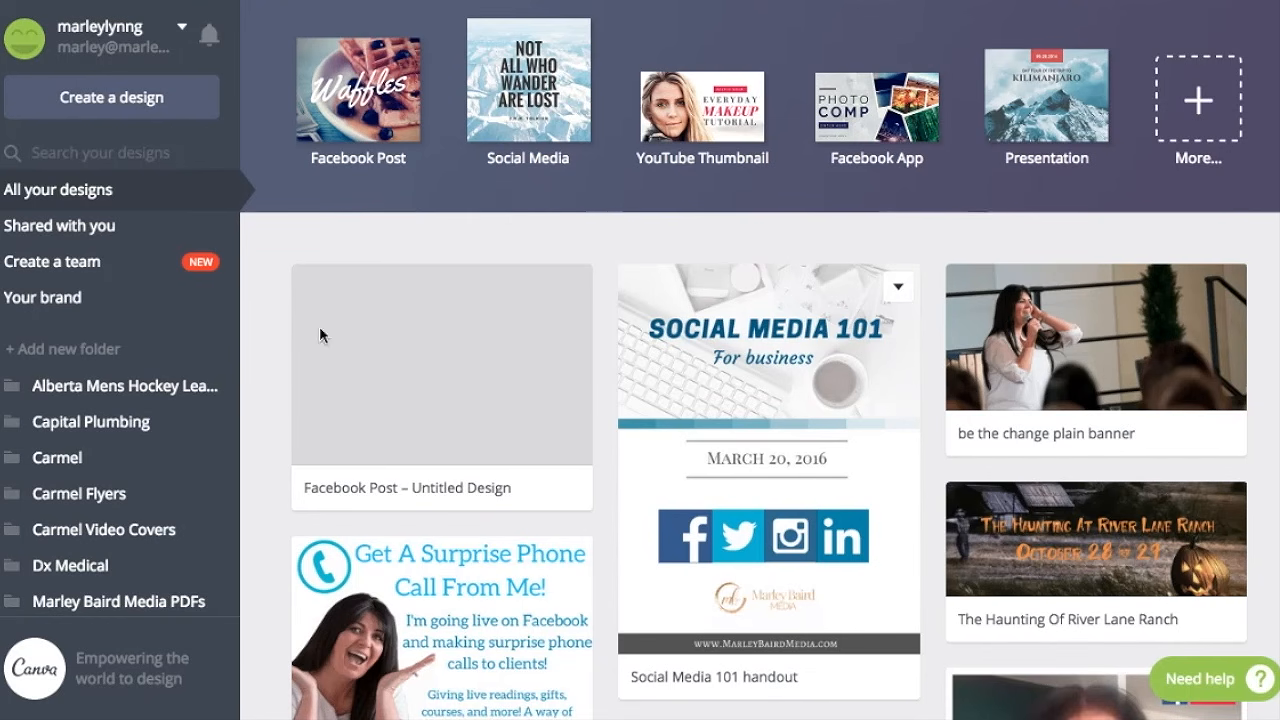
scroll(629, 114, up, 3)
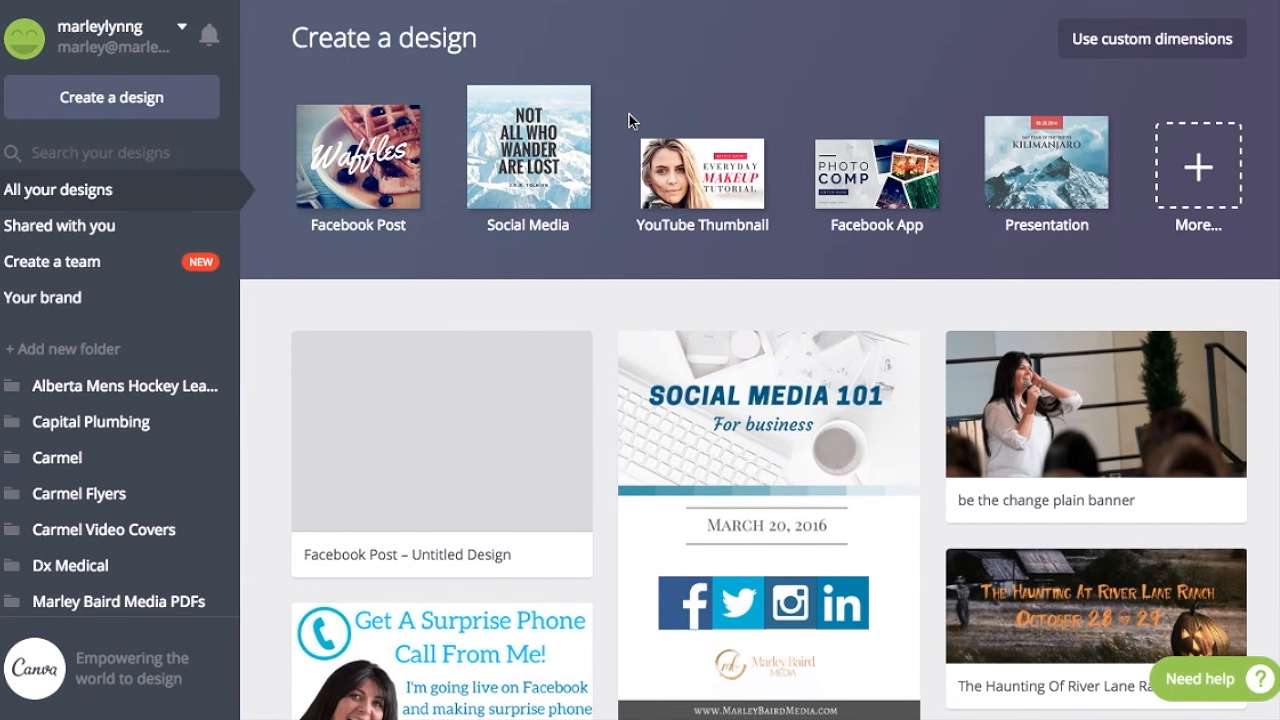
click(370, 167)
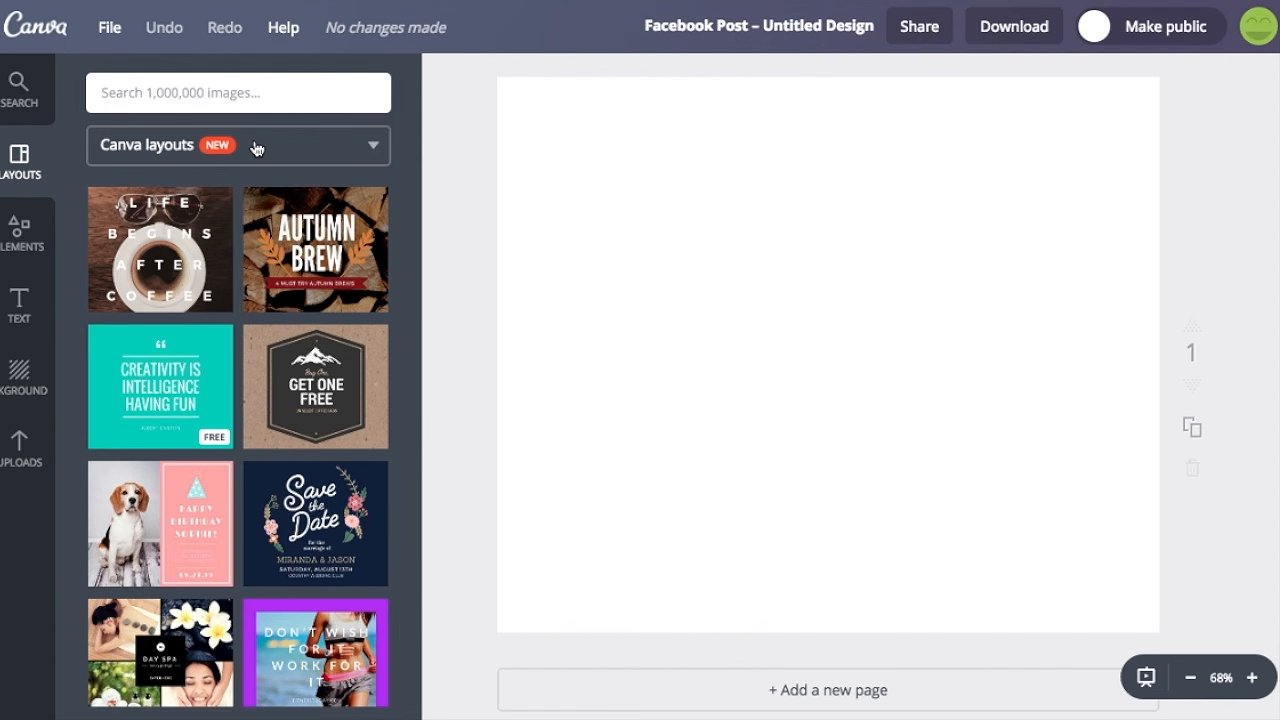
Search the image library for "doctor" and look through the matching pictures.
click(30, 248)
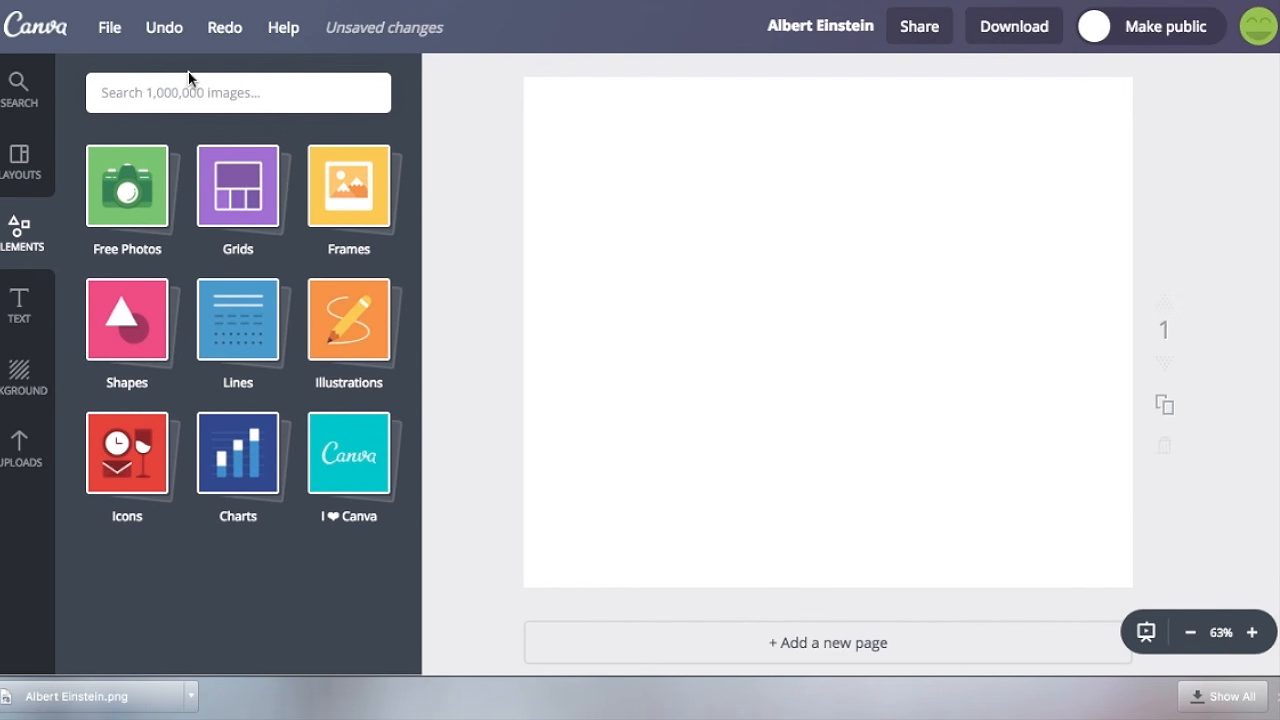
click(215, 93)
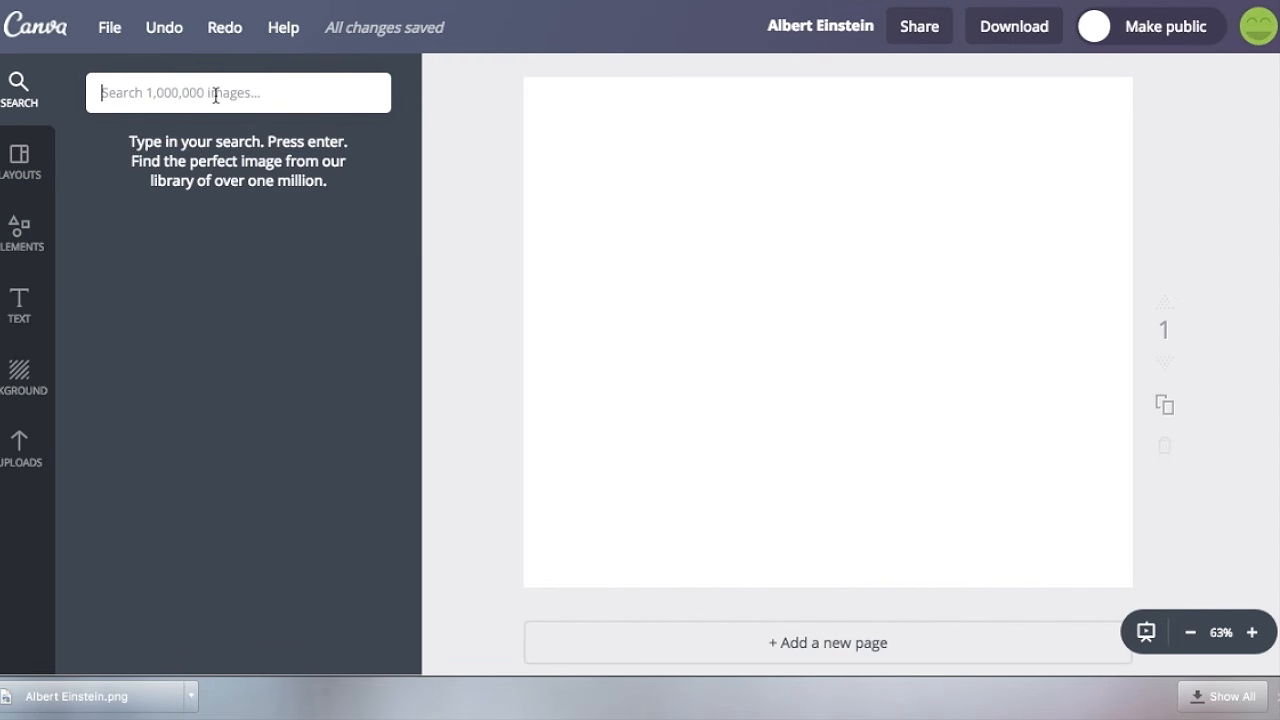
text(doctor)
key(Return)
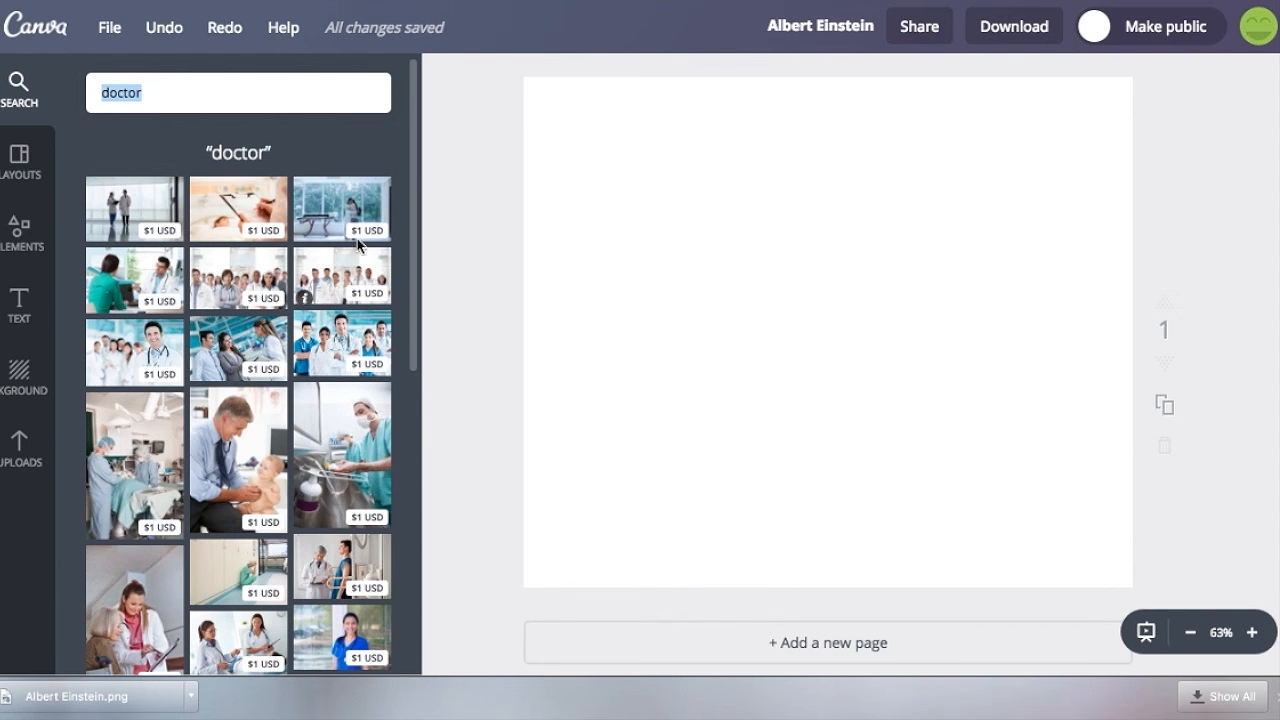
scroll(139, 309, down, 10)
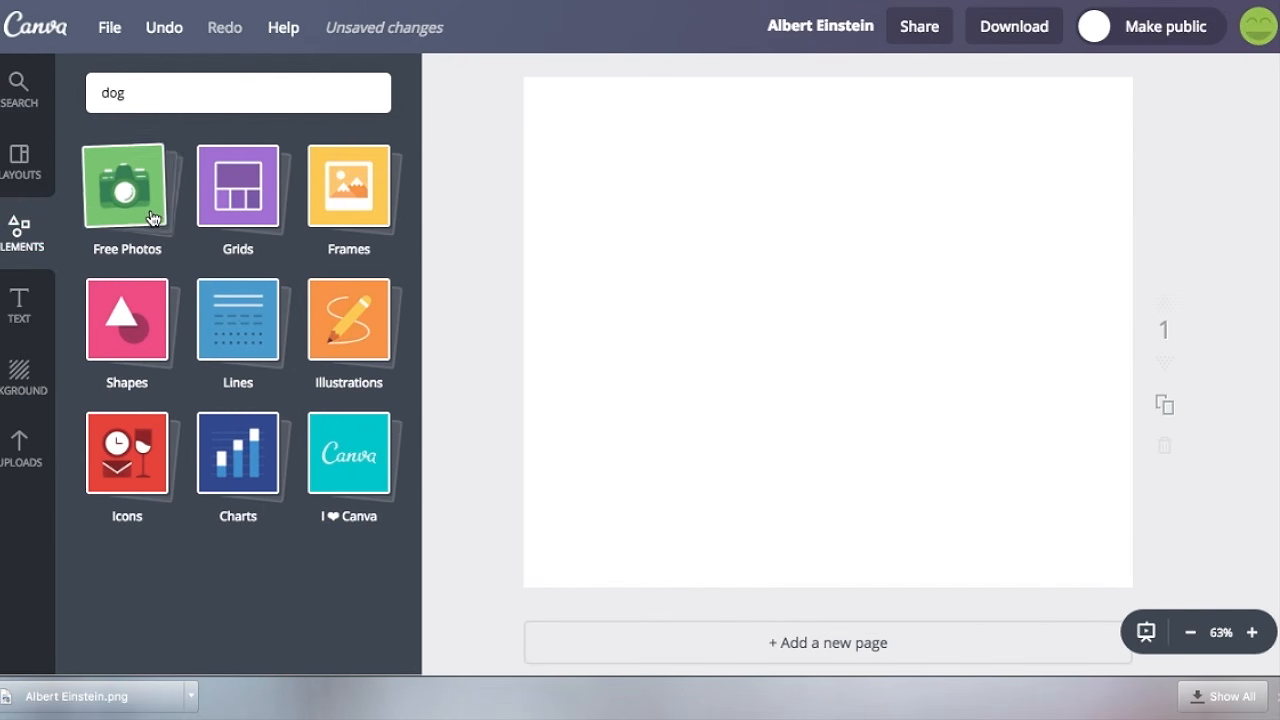
Browse the free photos and add the low-angle picture of passengers' feet in a bus aisle to the page.
click(110, 230)
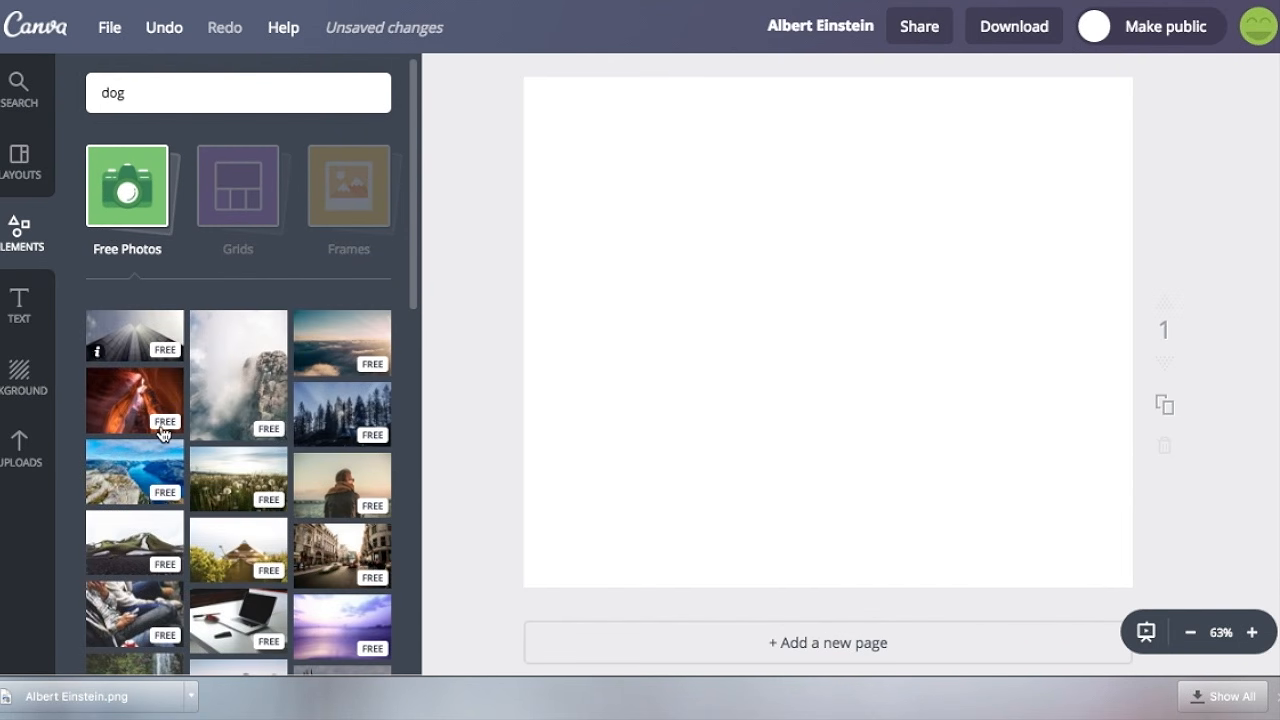
scroll(162, 435, down, 10)
scroll(162, 435, down, 5)
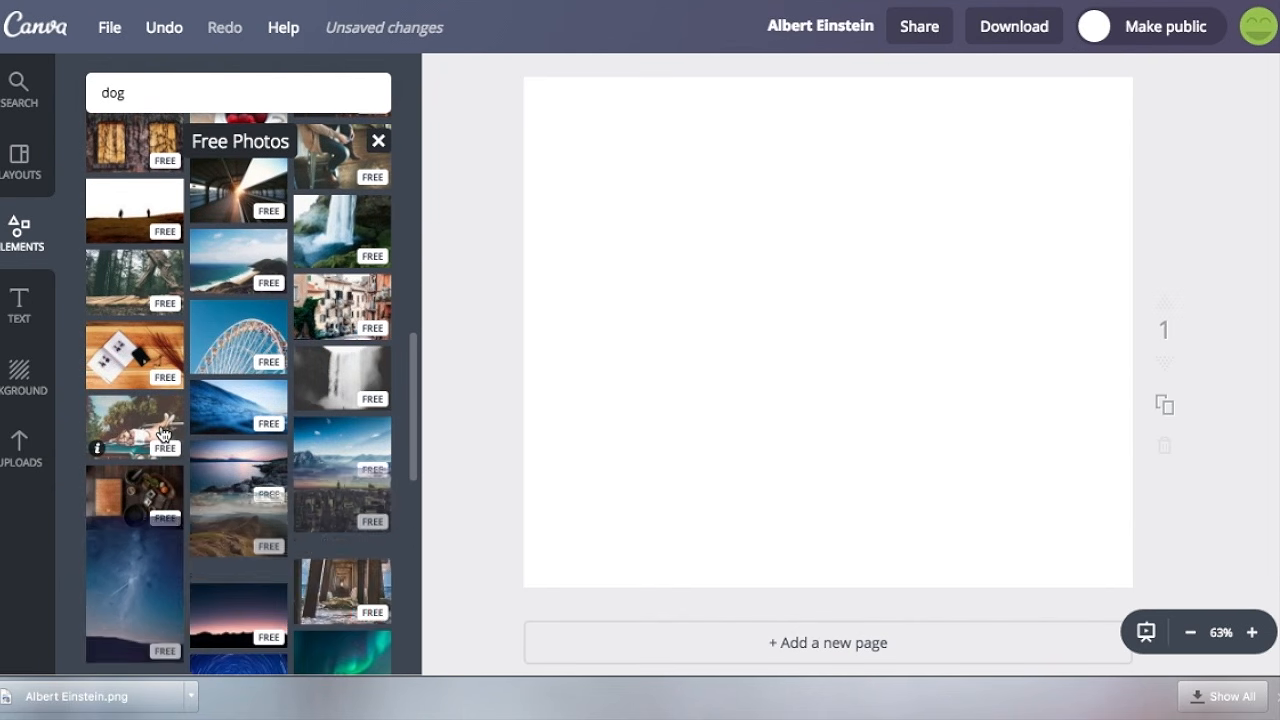
scroll(163, 433, down, 5)
scroll(163, 433, down, 5)
scroll(163, 433, down, 3)
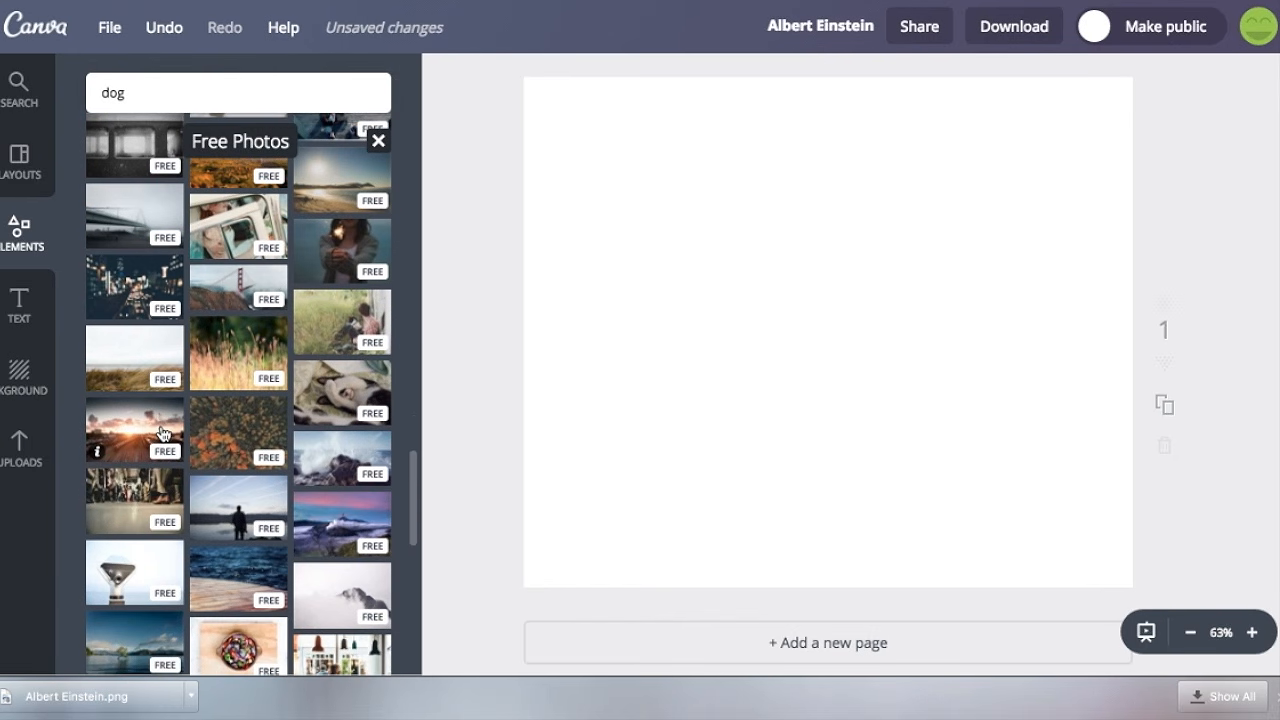
click(140, 499)
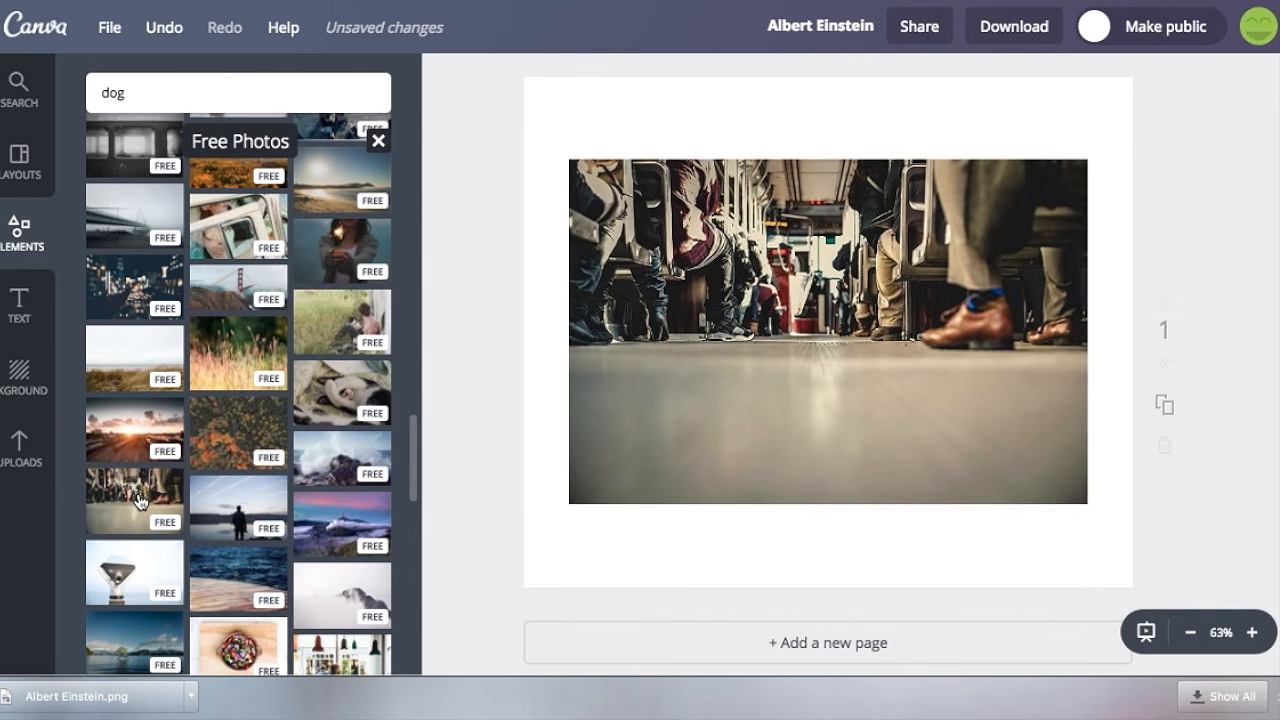
Enlarge the bus aisle photo and reposition it so that it covers the whole page.
drag(840, 280, 891, 236)
drag(661, 445, 397, 634)
drag(845, 415, 611, 294)
drag(734, 363, 734, 363)
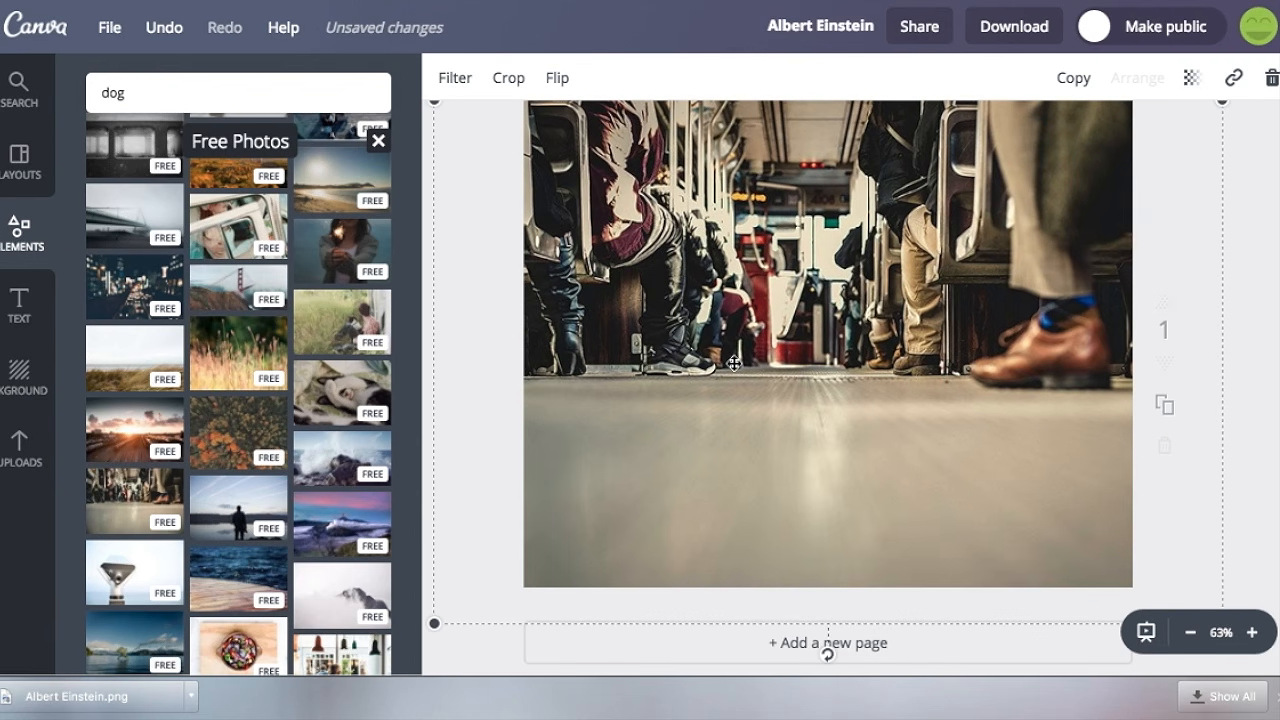
Try preset filters such as Cali and Edge on the photo, restore Normal, and view the advanced filter options.
click(471, 79)
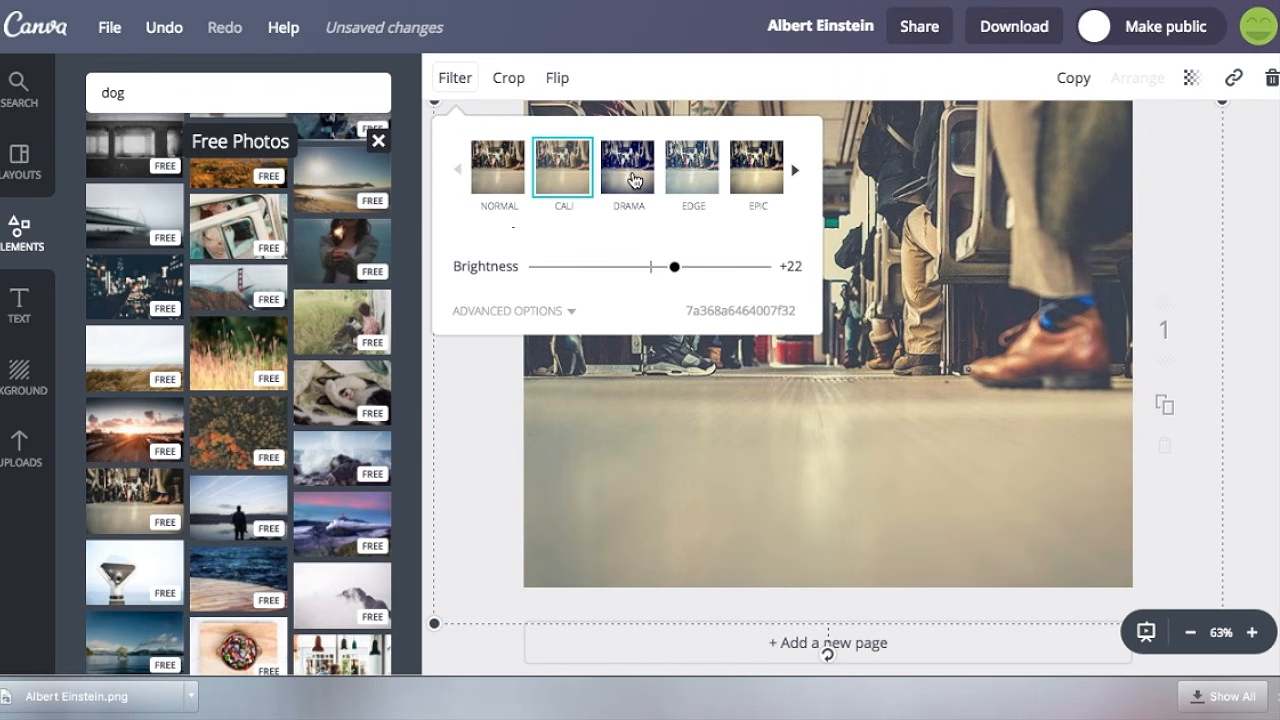
click(630, 168)
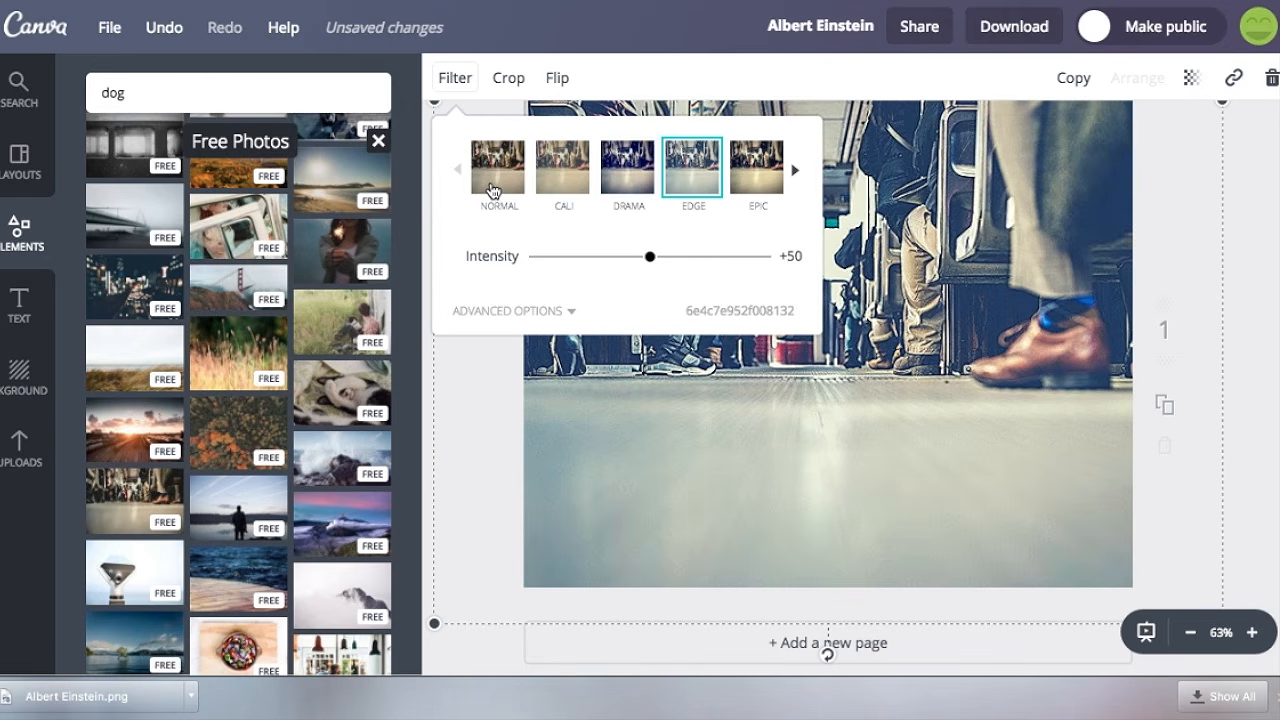
click(494, 168)
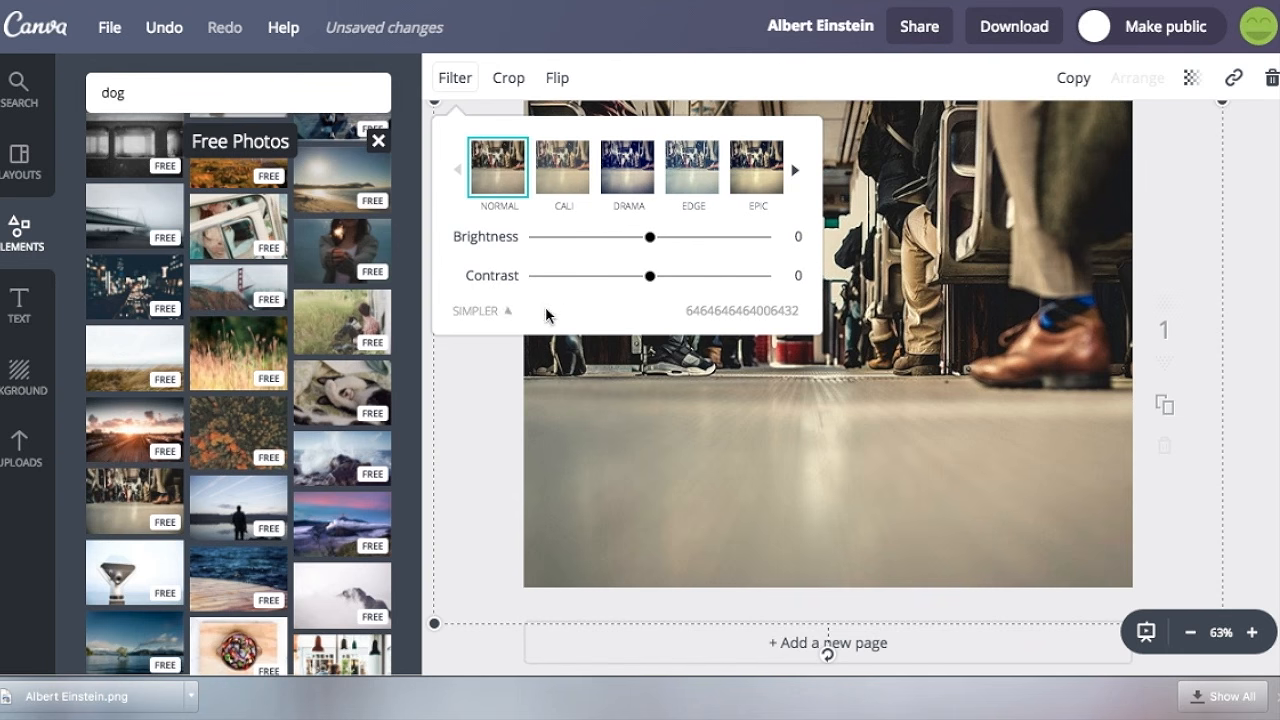
drag(651, 440, 651, 372)
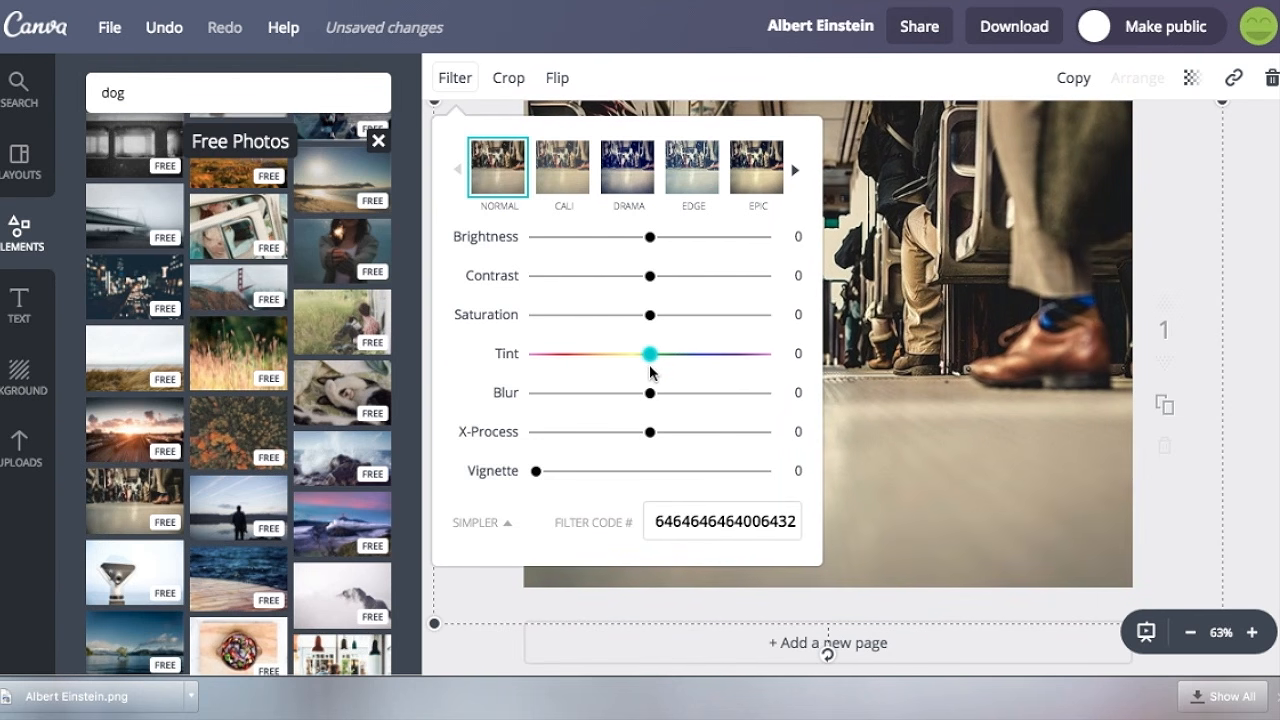
click(1248, 204)
Try to crop the photo to its central area and cancel the crop.
click(509, 79)
mouse_move(824, 354)
mouse_down()
mouse_move(840, 300)
mouse_move(855, 388)
mouse_move(822, 379)
mouse_up()
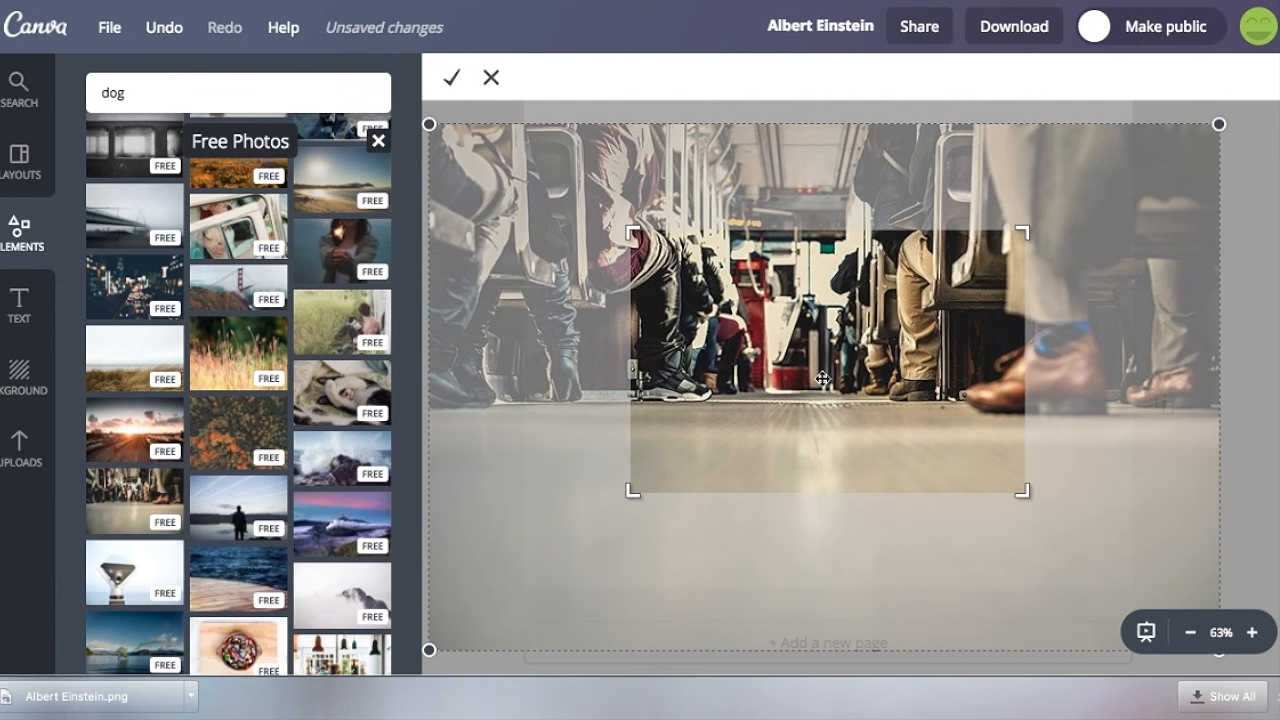
click(491, 78)
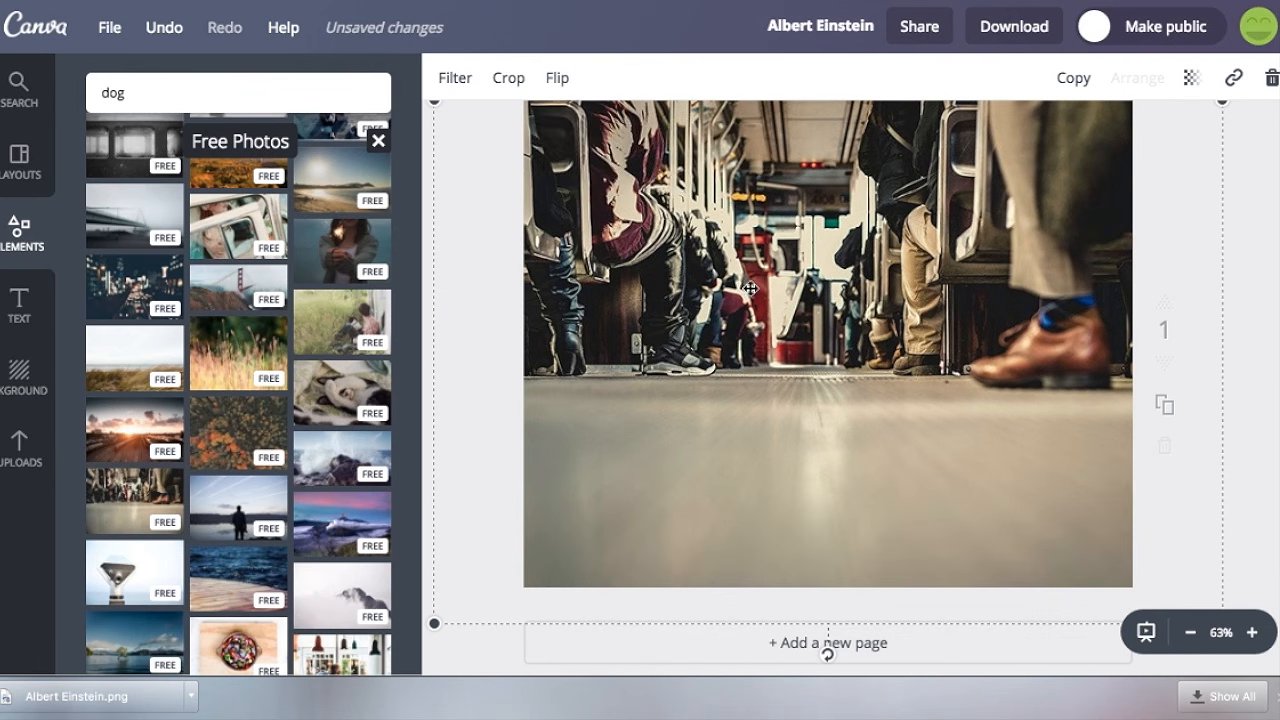
Flip the photo horizontally and vertically, and undo both flips.
click(566, 88)
click(600, 140)
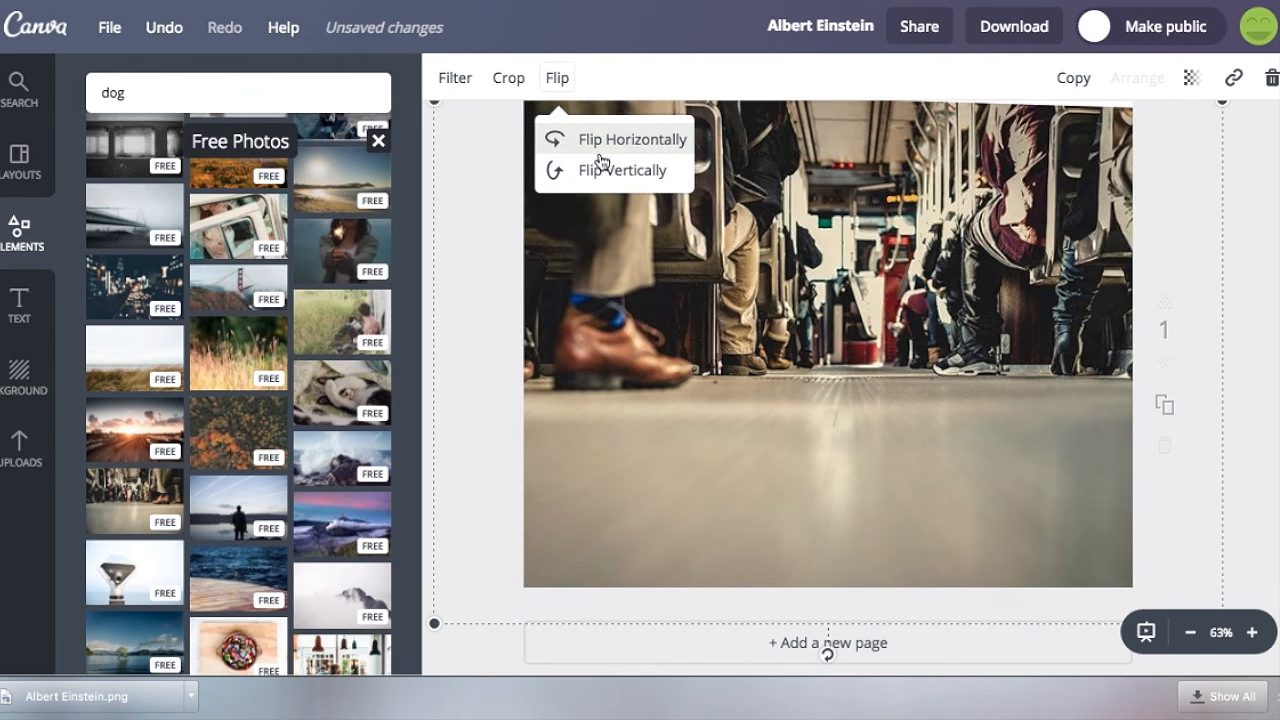
click(604, 172)
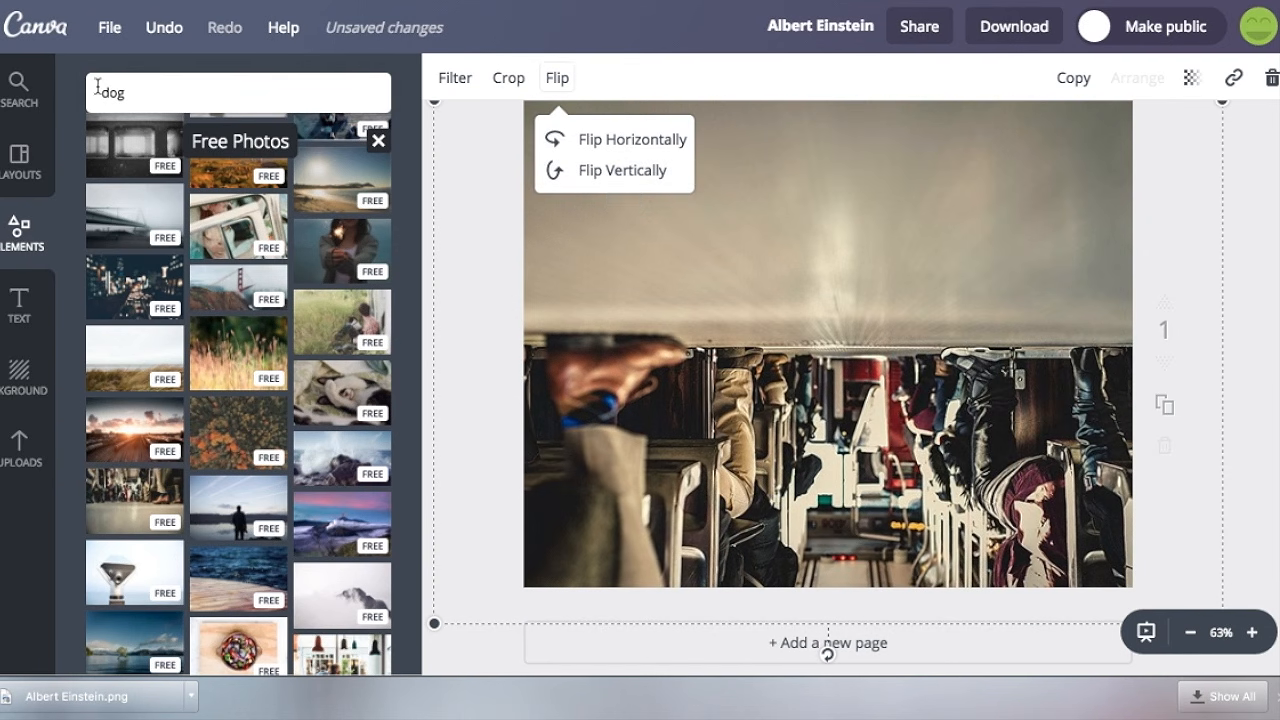
click(161, 42)
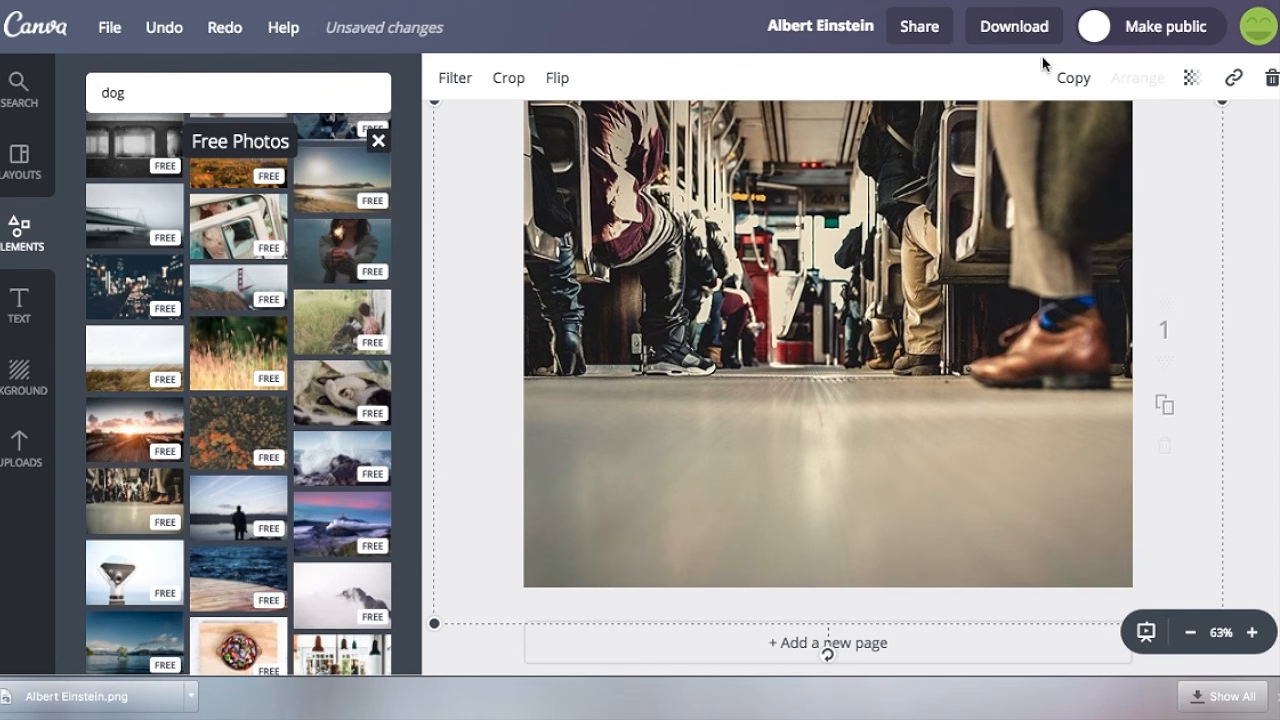
Try out the photo's transparency setting and undo back to the photo's original orientation.
click(1193, 88)
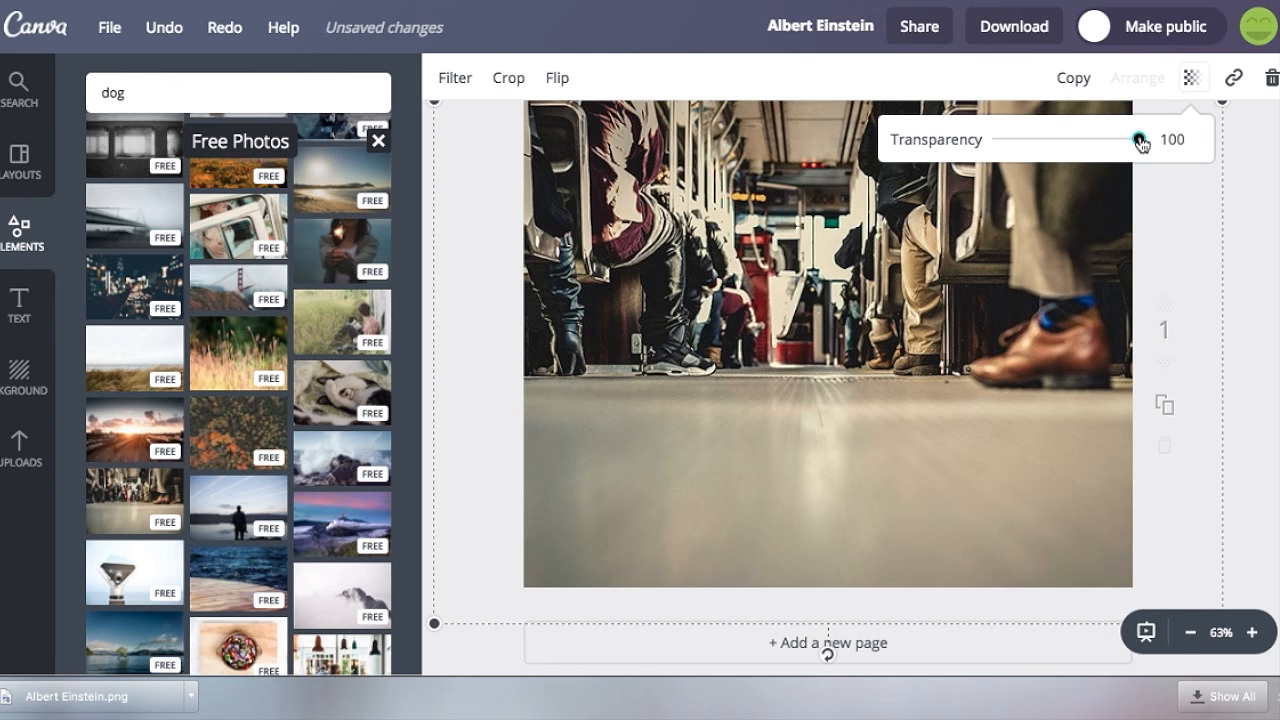
drag(1143, 148, 1208, 176)
click(1279, 238)
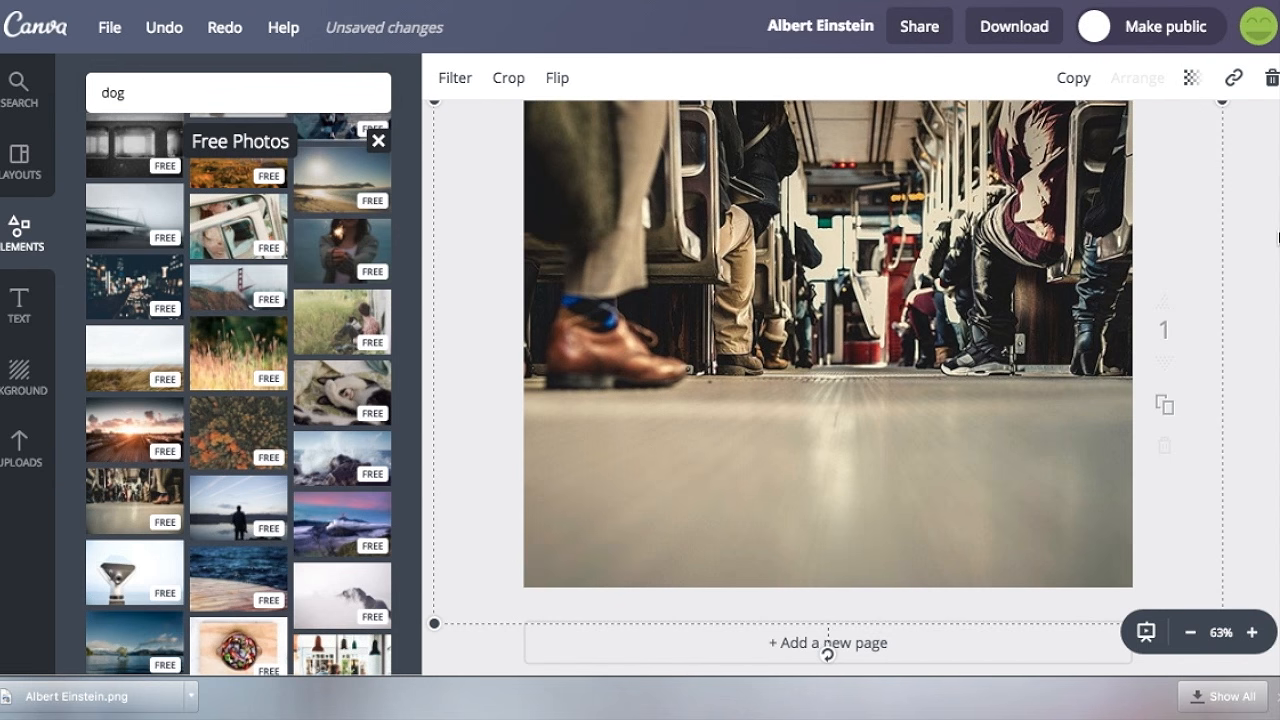
click(168, 32)
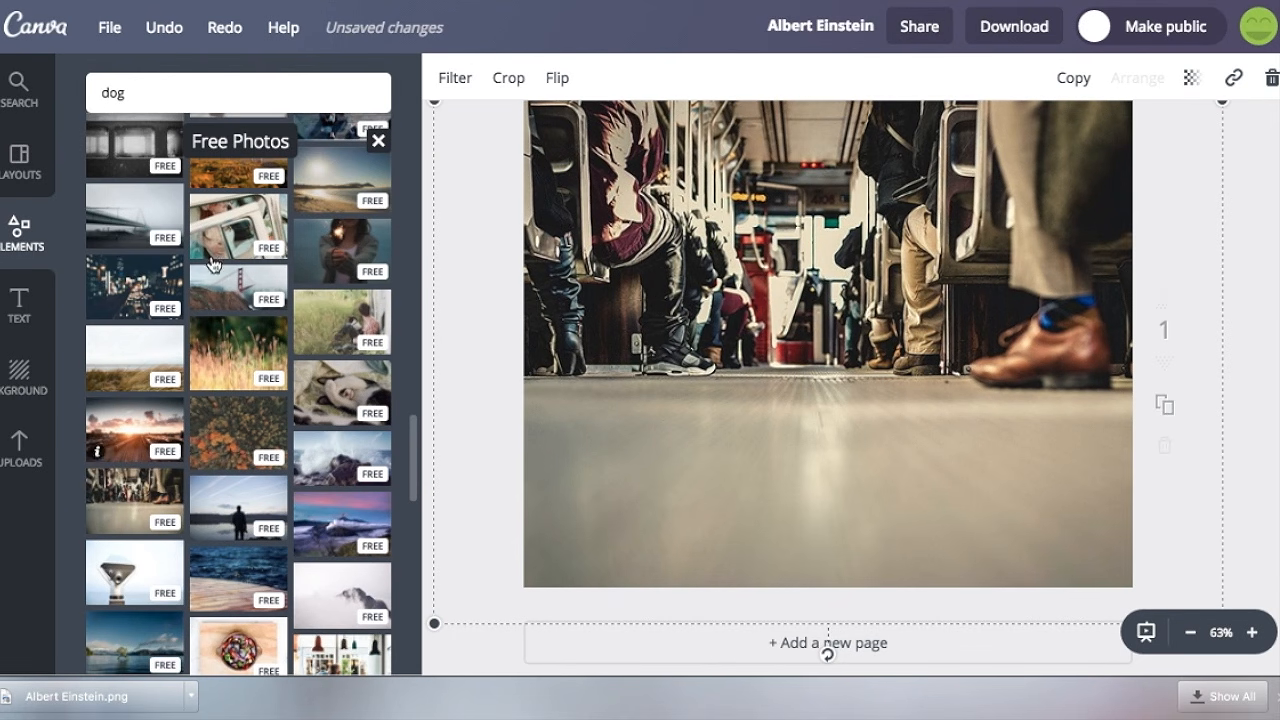
Add a heading reading "Have a great day!" over the floor area in the lower part of the photo.
click(18, 305)
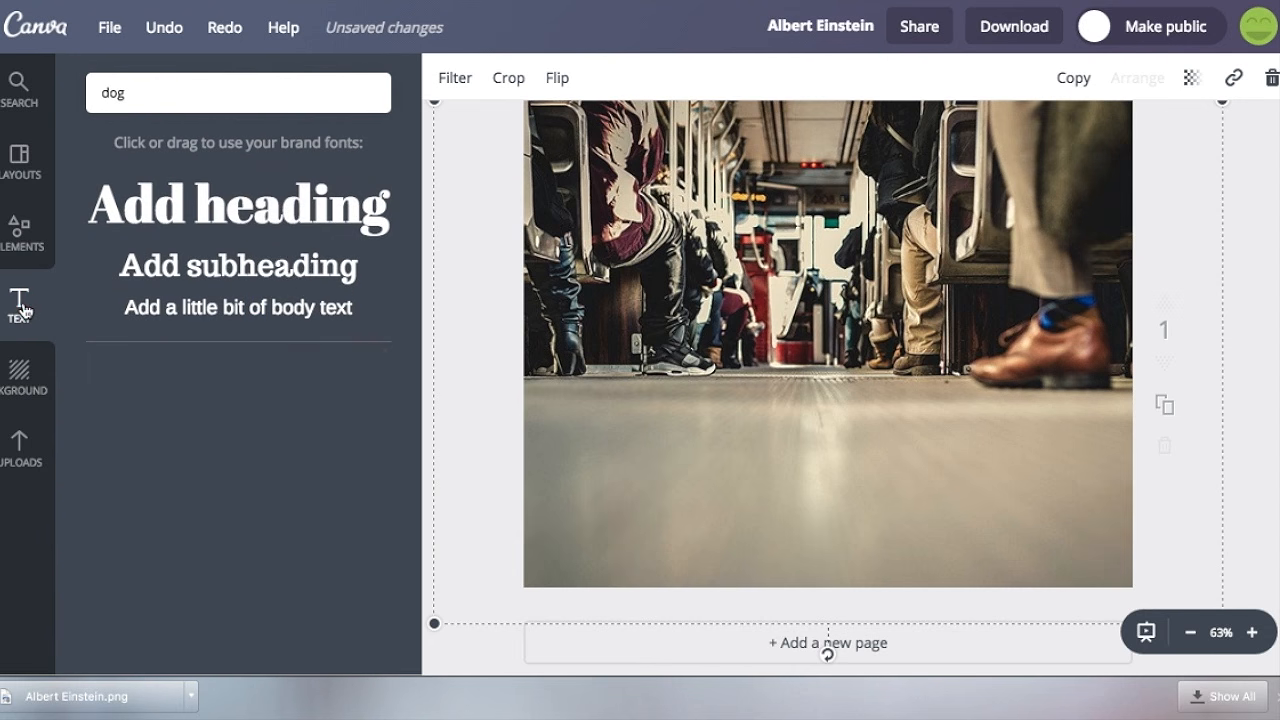
drag(717, 458, 886, 480)
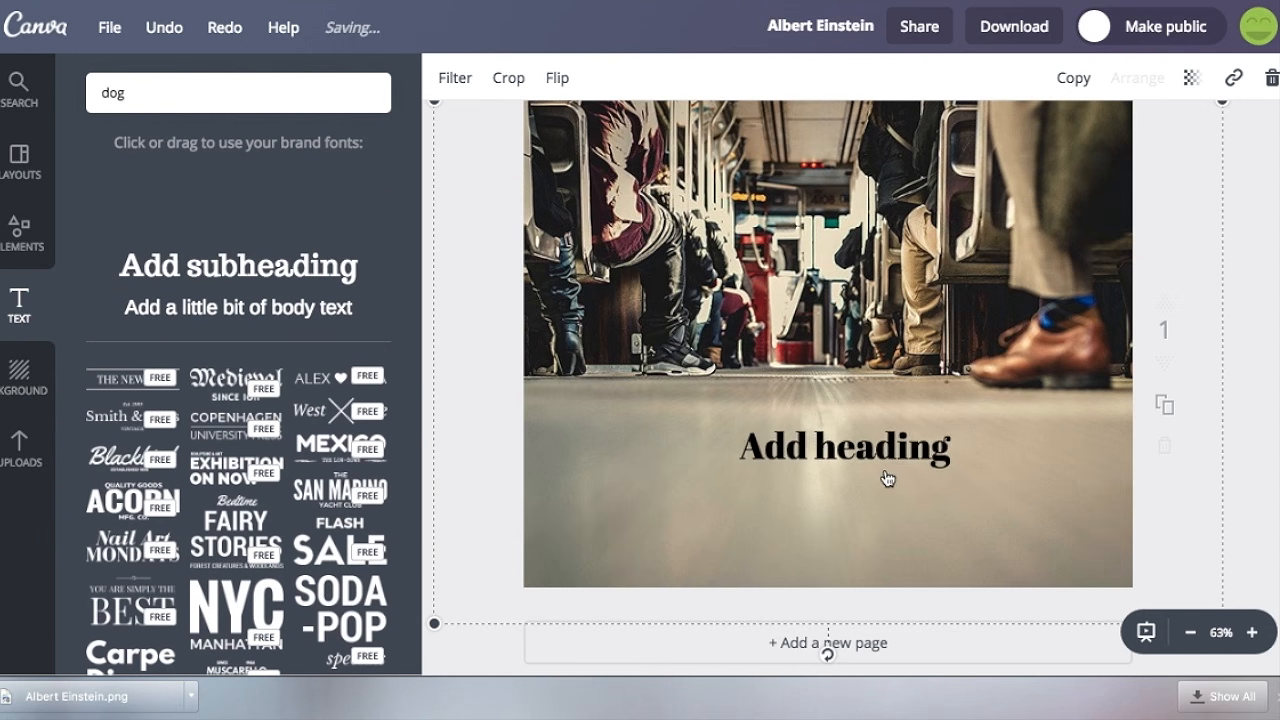
text(Have a great day!)
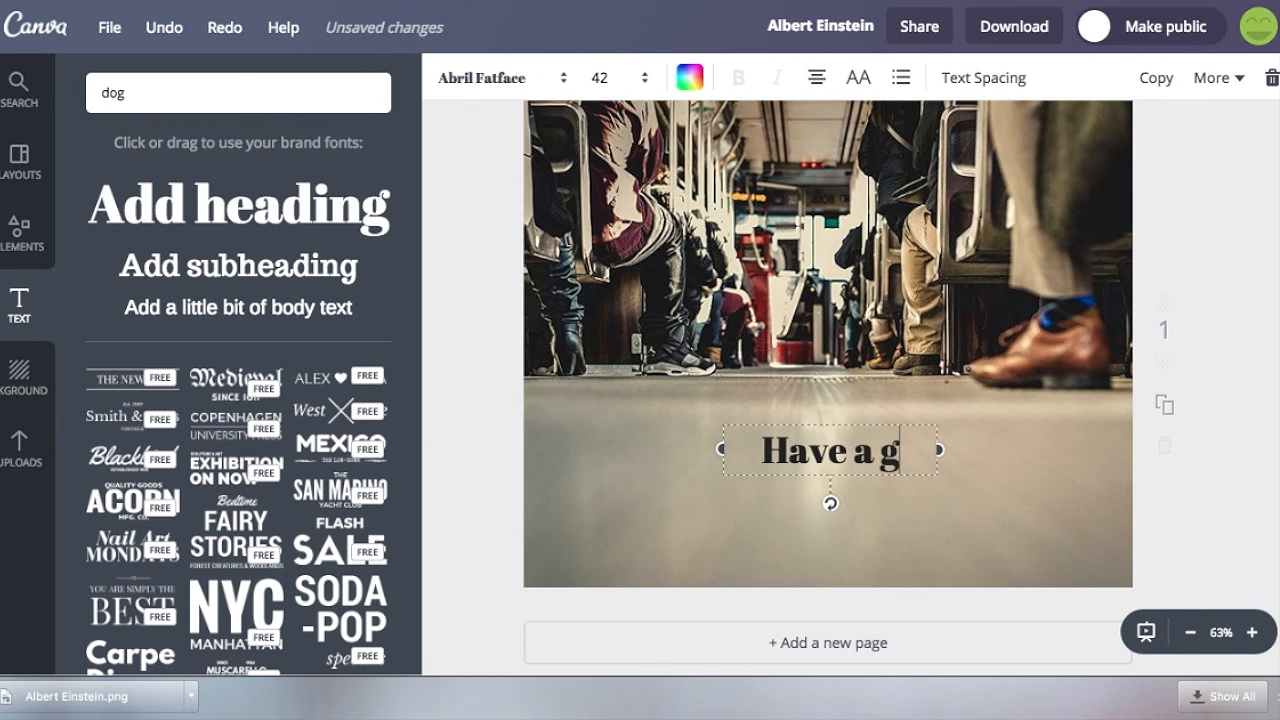
Set the "Have a great day!" heading's font to Exo and open its font size choices.
click(528, 80)
scroll(551, 262, down, 10)
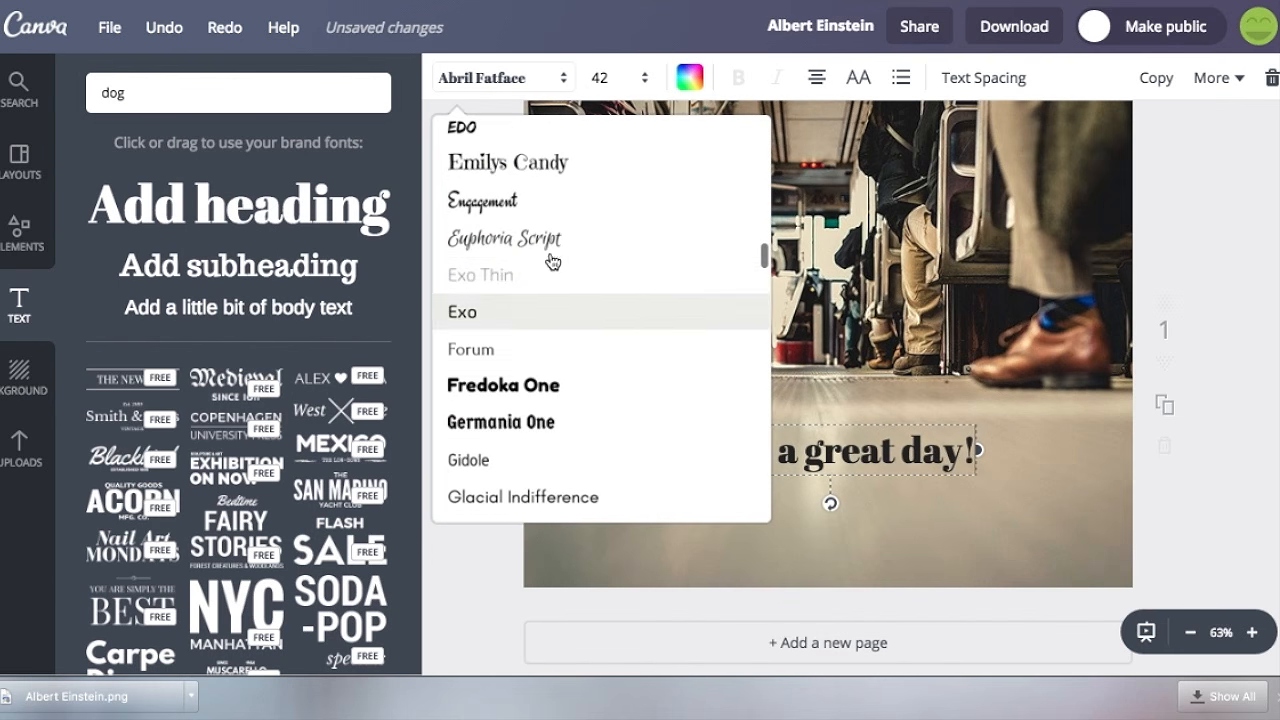
click(540, 314)
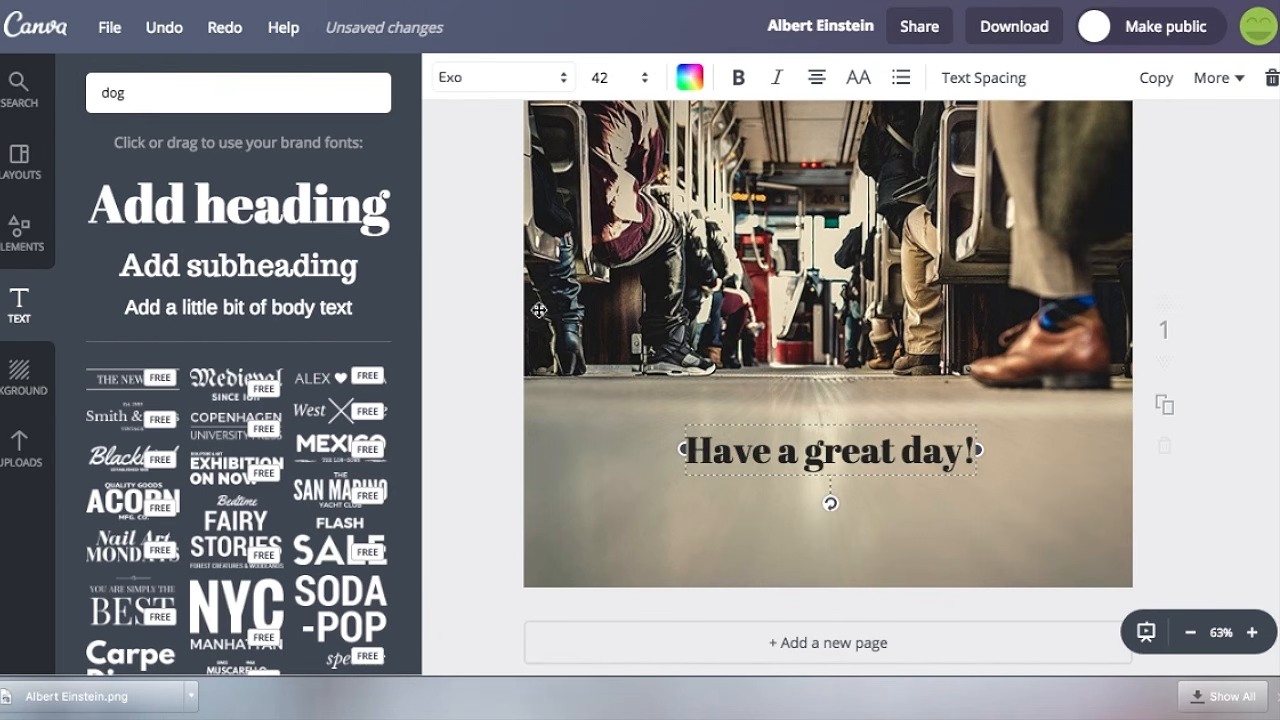
click(595, 78)
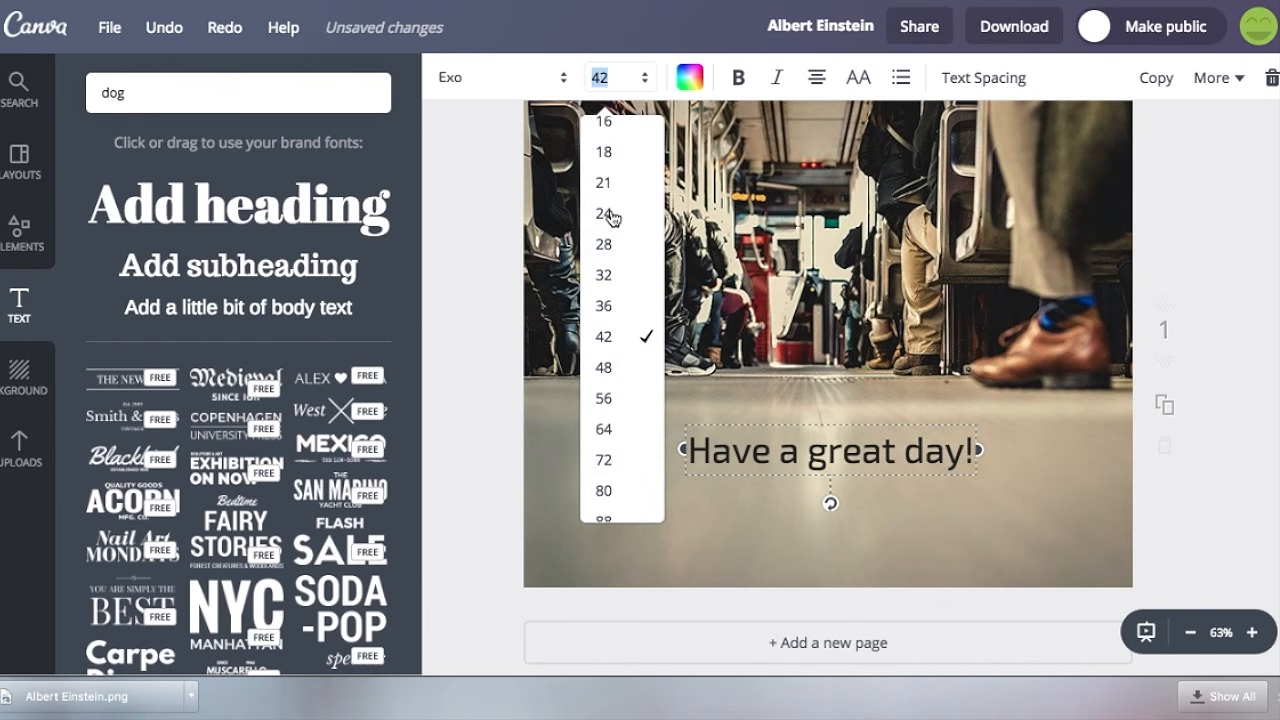
Make the heading bold and italic and give it the dark slate blue from the Carmel colors.
click(691, 79)
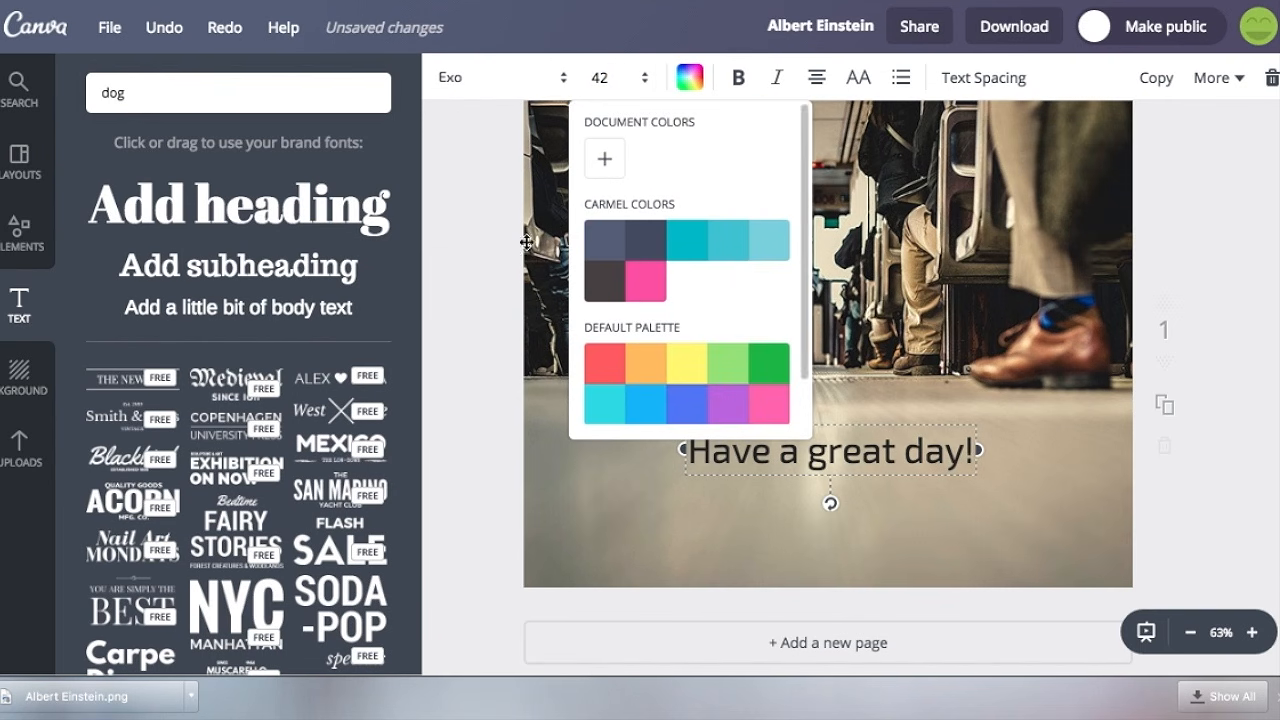
click(605, 163)
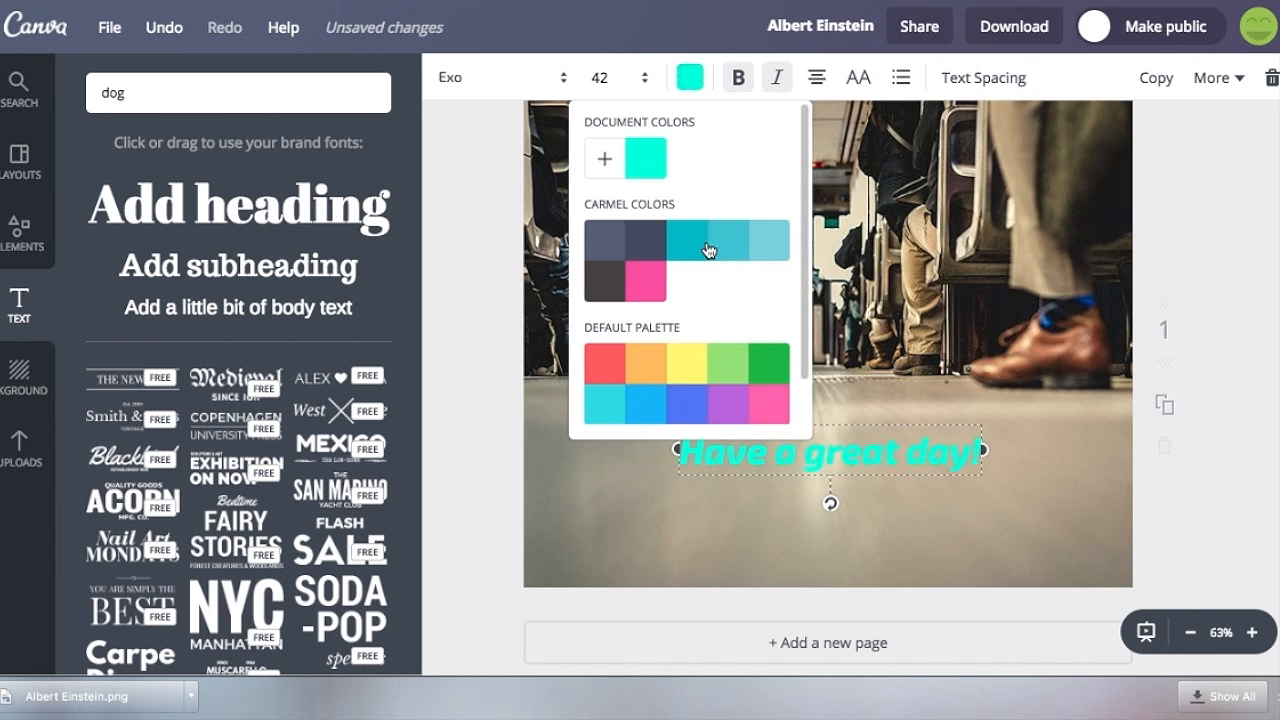
click(628, 241)
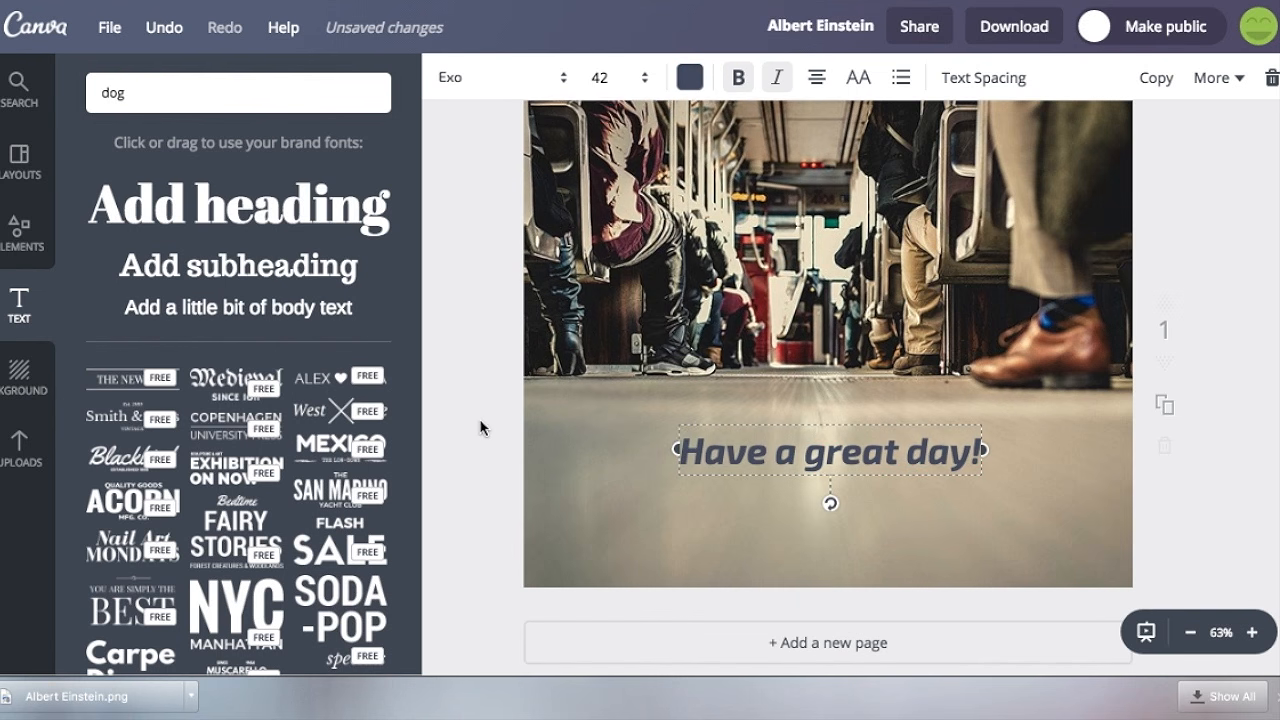
click(480, 428)
Browse the free photos and the grid layouts in the elements library.
click(40, 237)
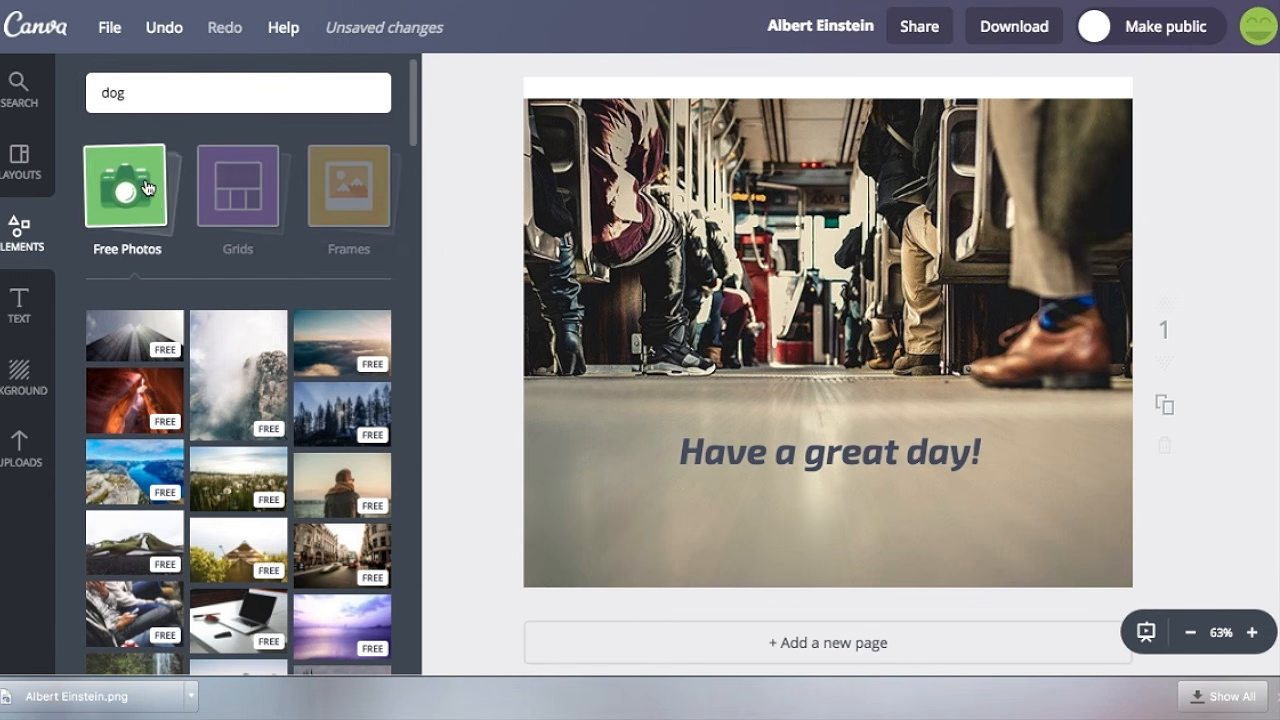
click(140, 188)
click(238, 180)
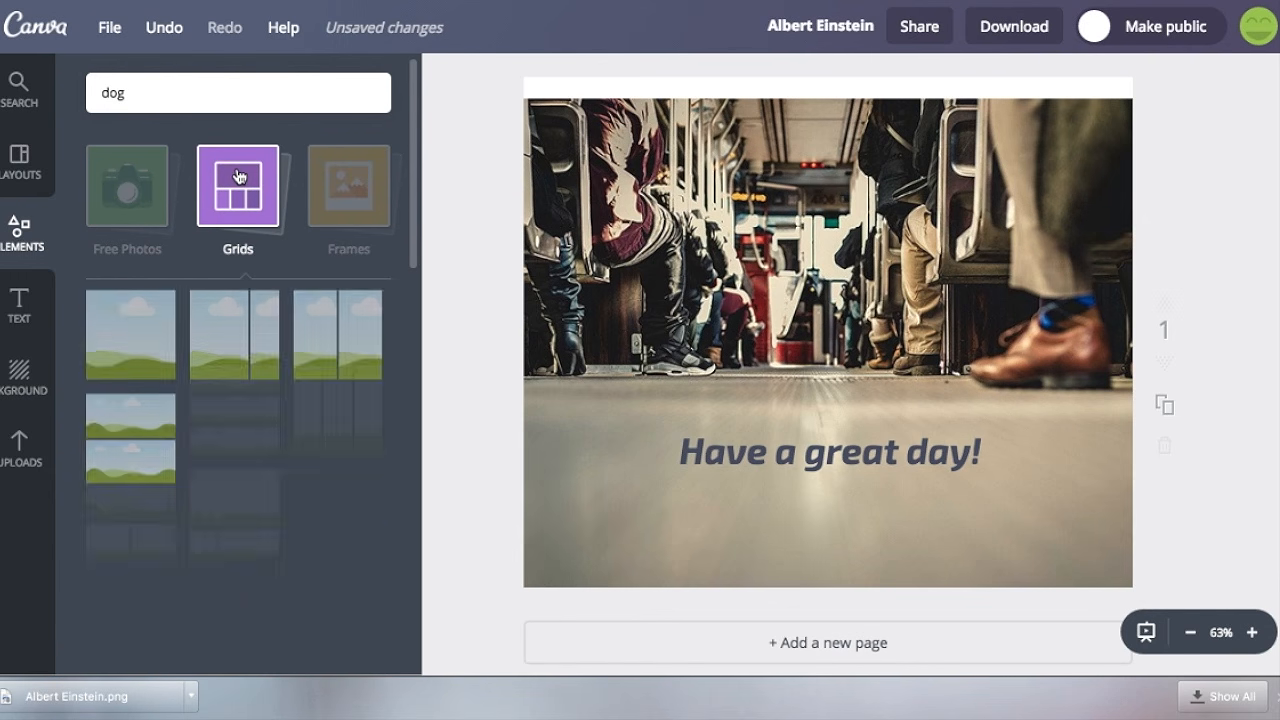
scroll(195, 428, down, 5)
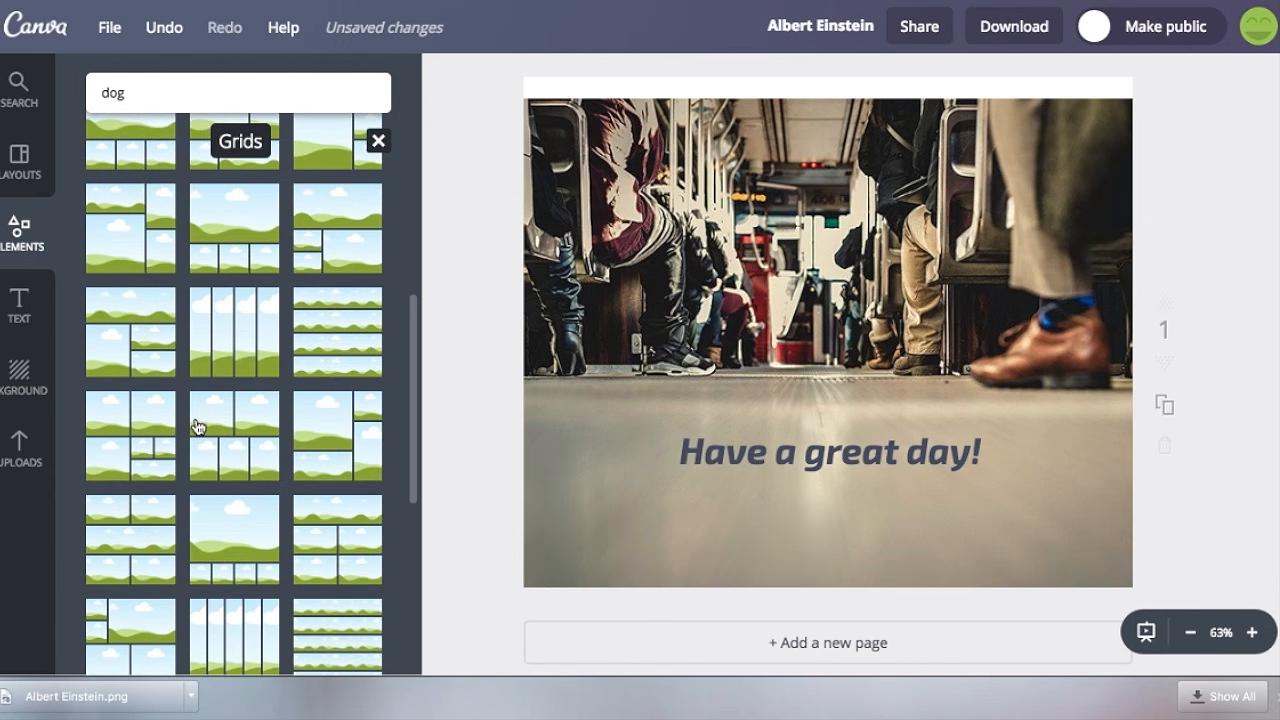
scroll(197, 427, up, 5)
click(312, 208)
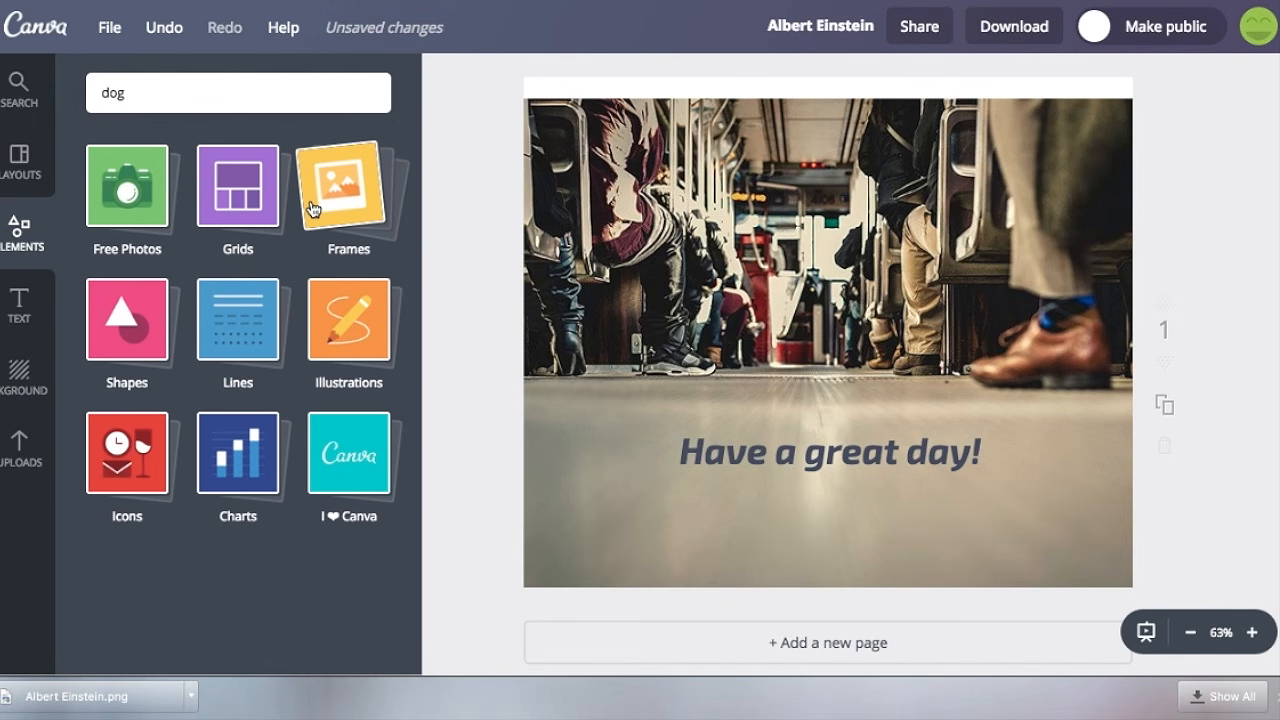
Add the dark smartphone frame from the Frames collection, enlarge it and place it over the upper-left part of the photo.
click(349, 231)
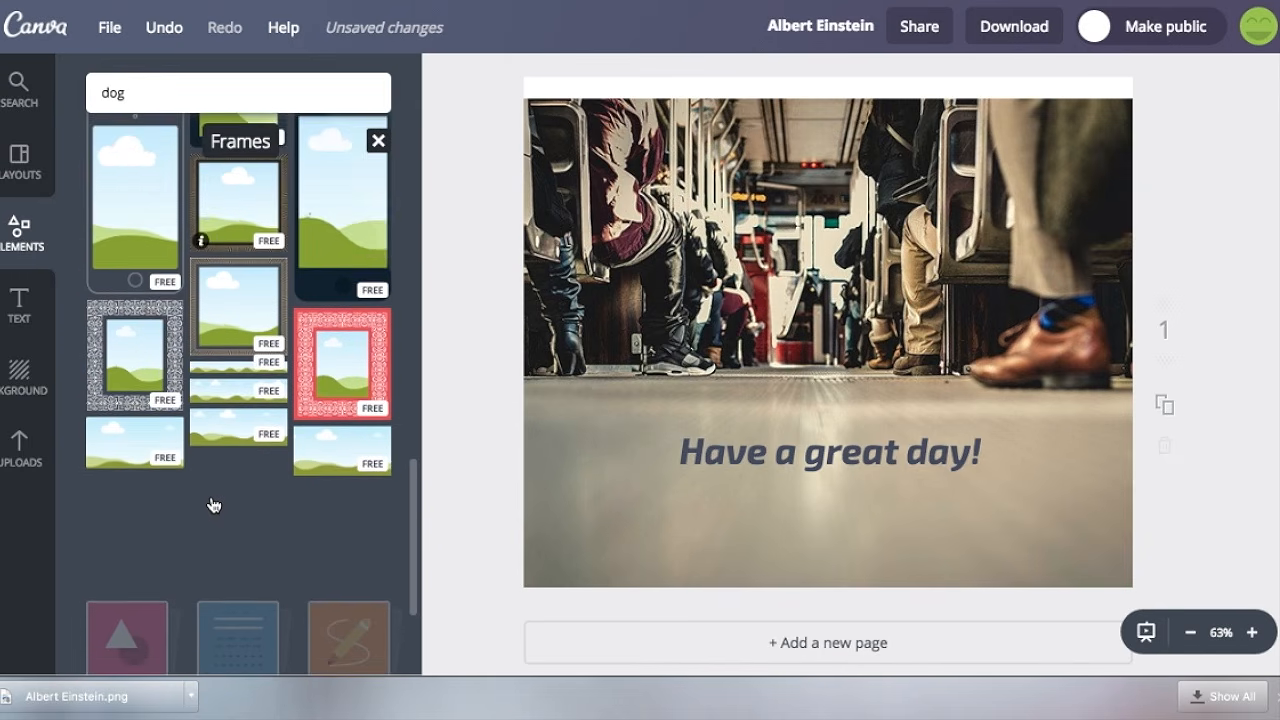
scroll(211, 506, up, 3)
drag(358, 445, 620, 222)
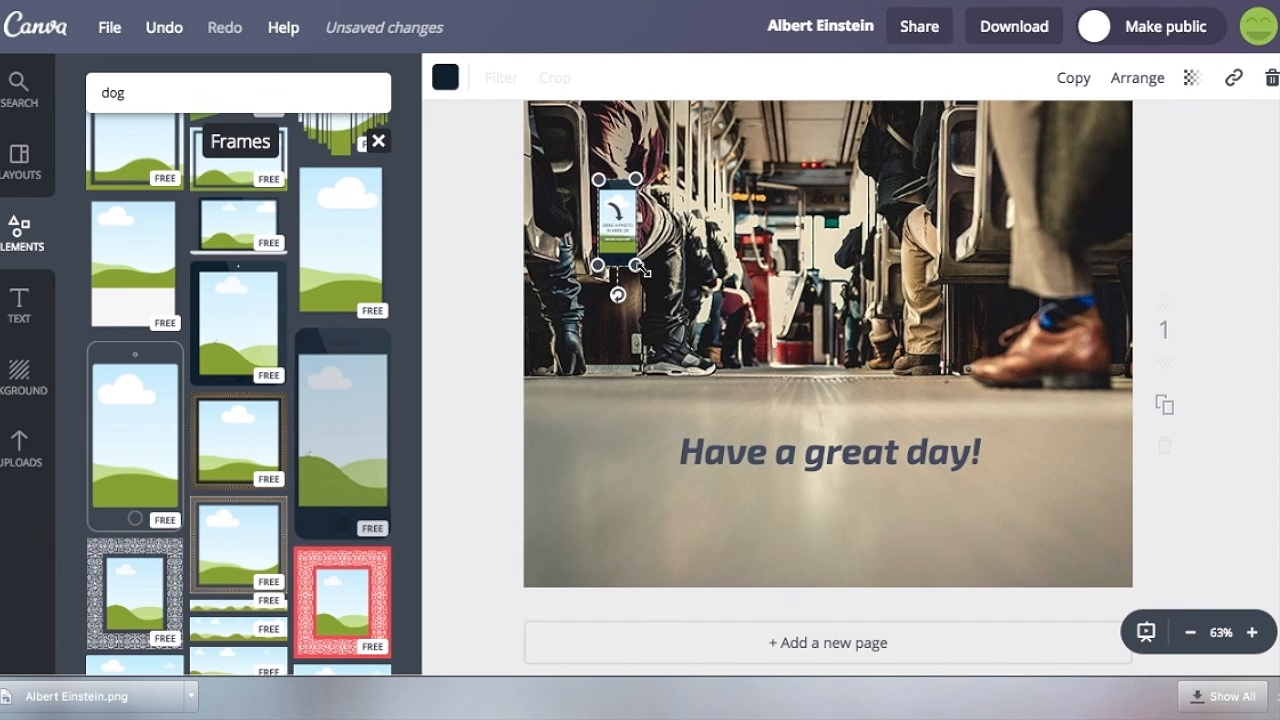
drag(636, 266, 711, 428)
drag(651, 320, 604, 272)
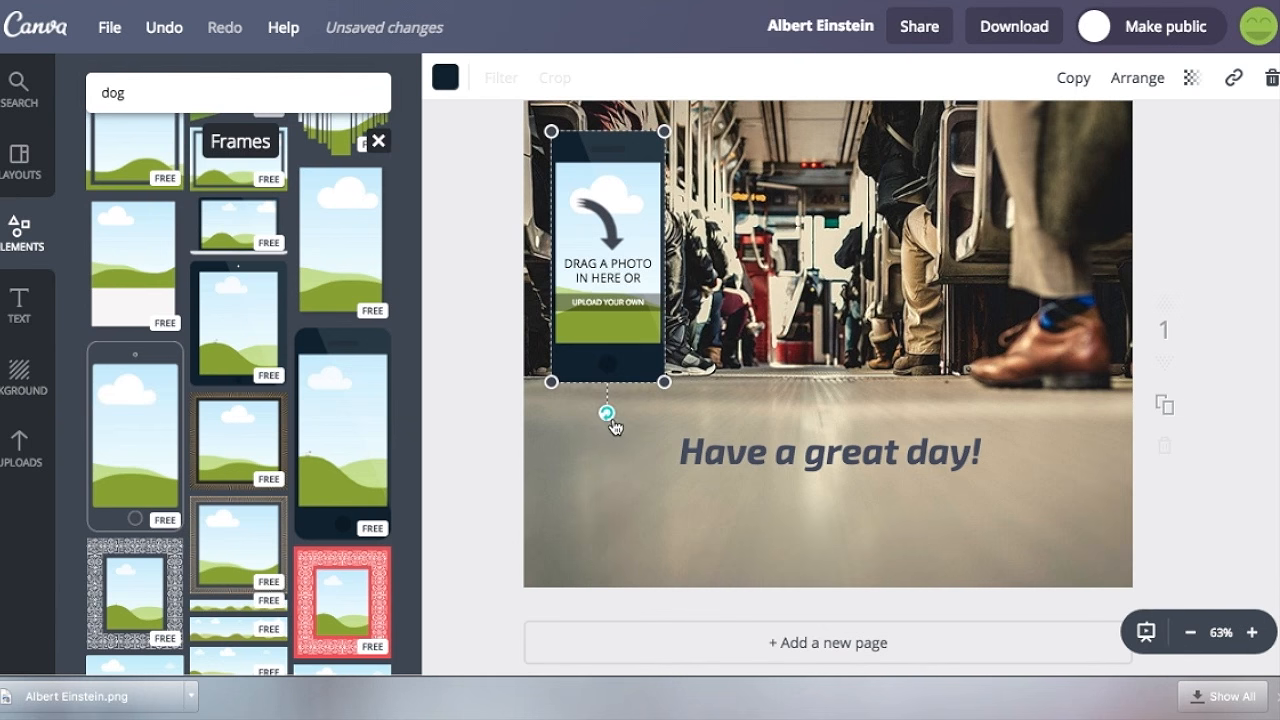
Tilt the phone frame slightly, shrink it to about 241 px tall and place it on the floor area beside the heading's start.
drag(614, 427, 634, 414)
drag(634, 345, 635, 520)
drag(647, 325, 637, 435)
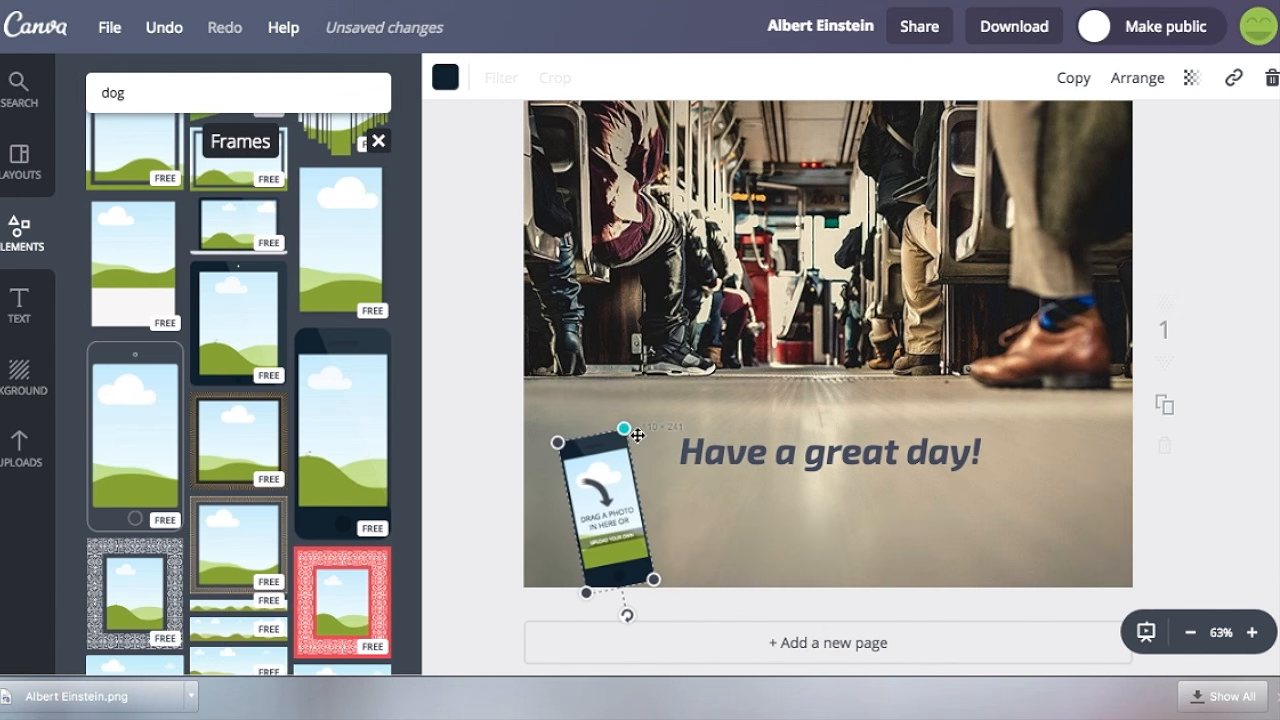
drag(620, 502, 638, 469)
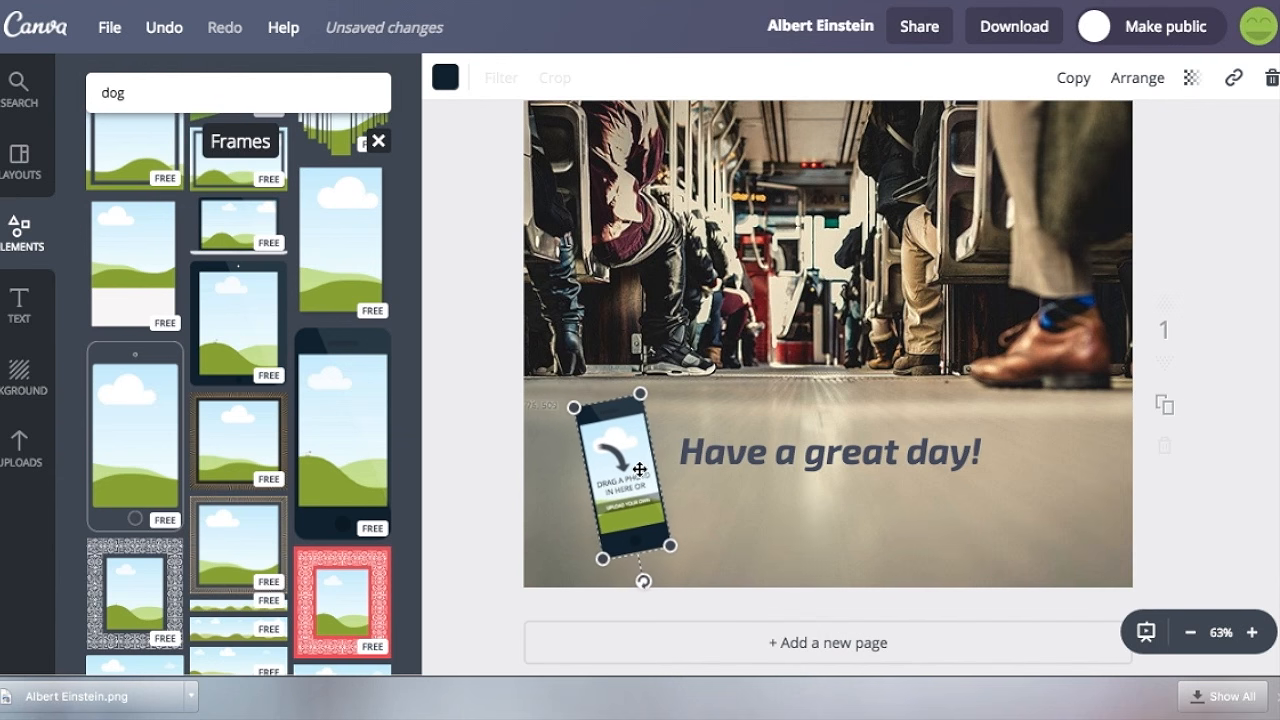
click(501, 428)
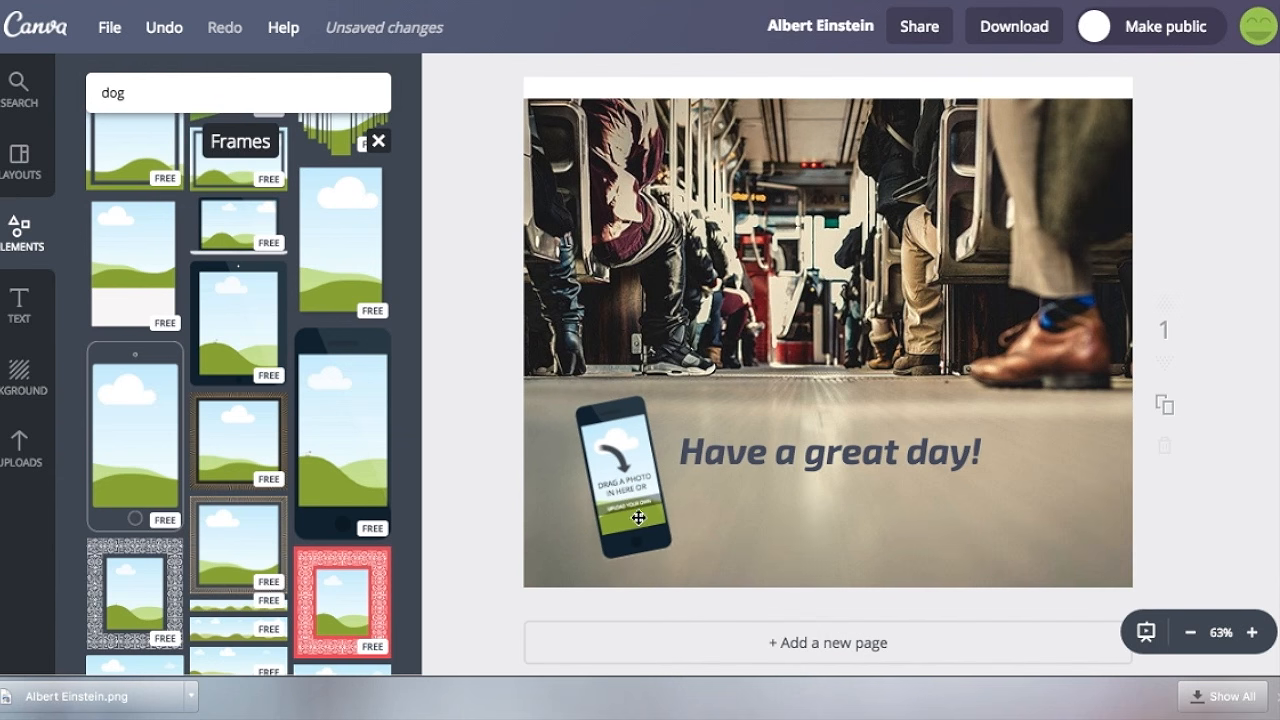
Fill the phone frame with the uploaded "The Ultimate Guide to Facebook for Business" cover image.
click(18, 440)
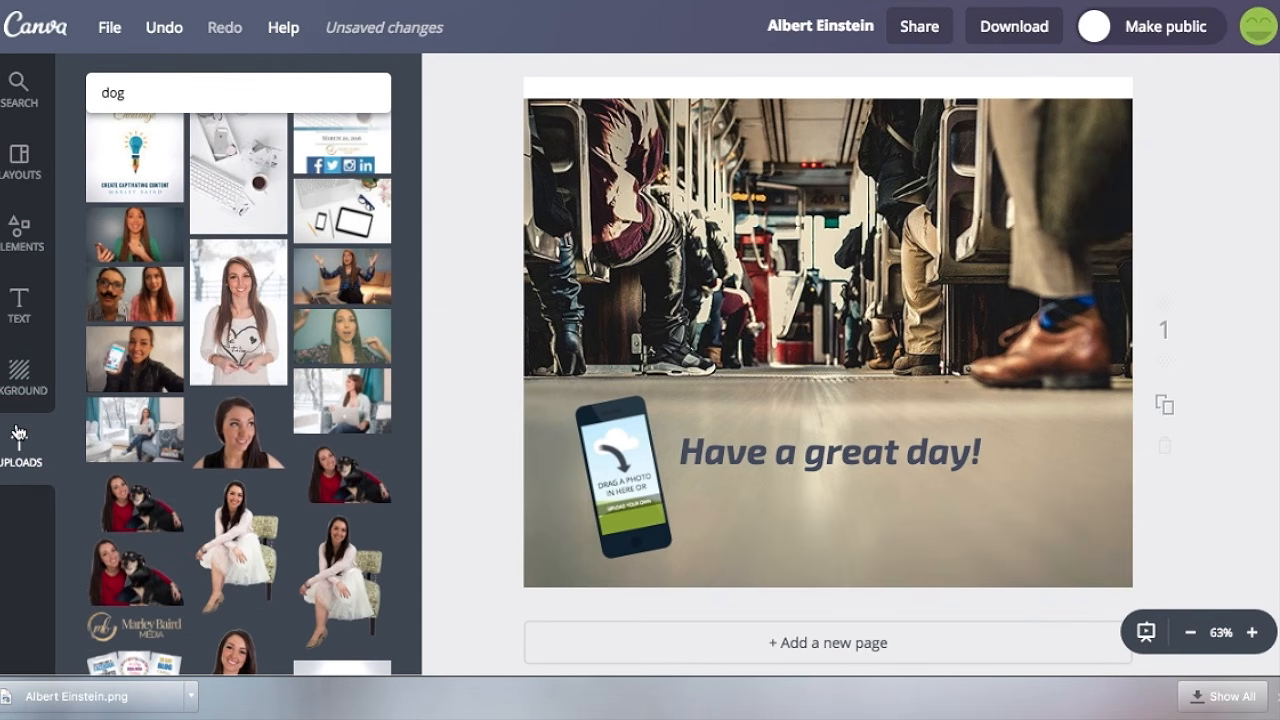
scroll(200, 367, down, 3)
drag(243, 518, 620, 475)
click(477, 474)
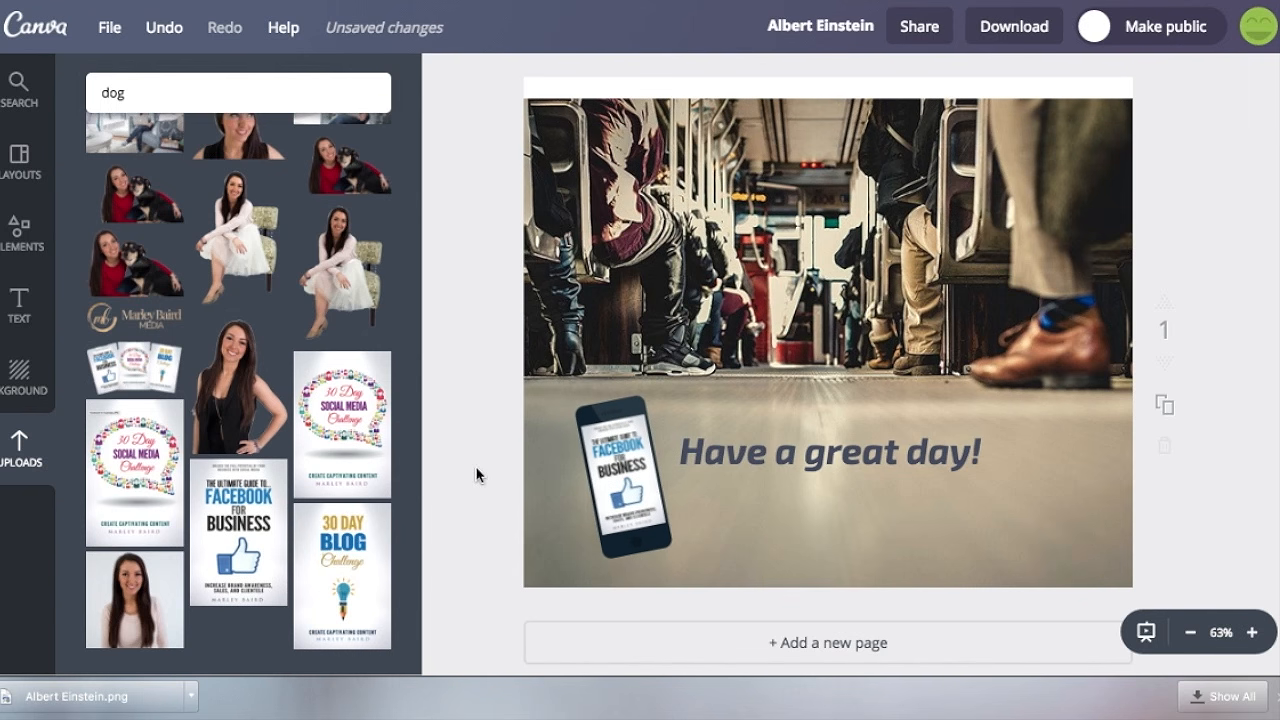
Try out a circle shape on the page by shrinking and moving it, and delete it.
click(20, 230)
click(127, 320)
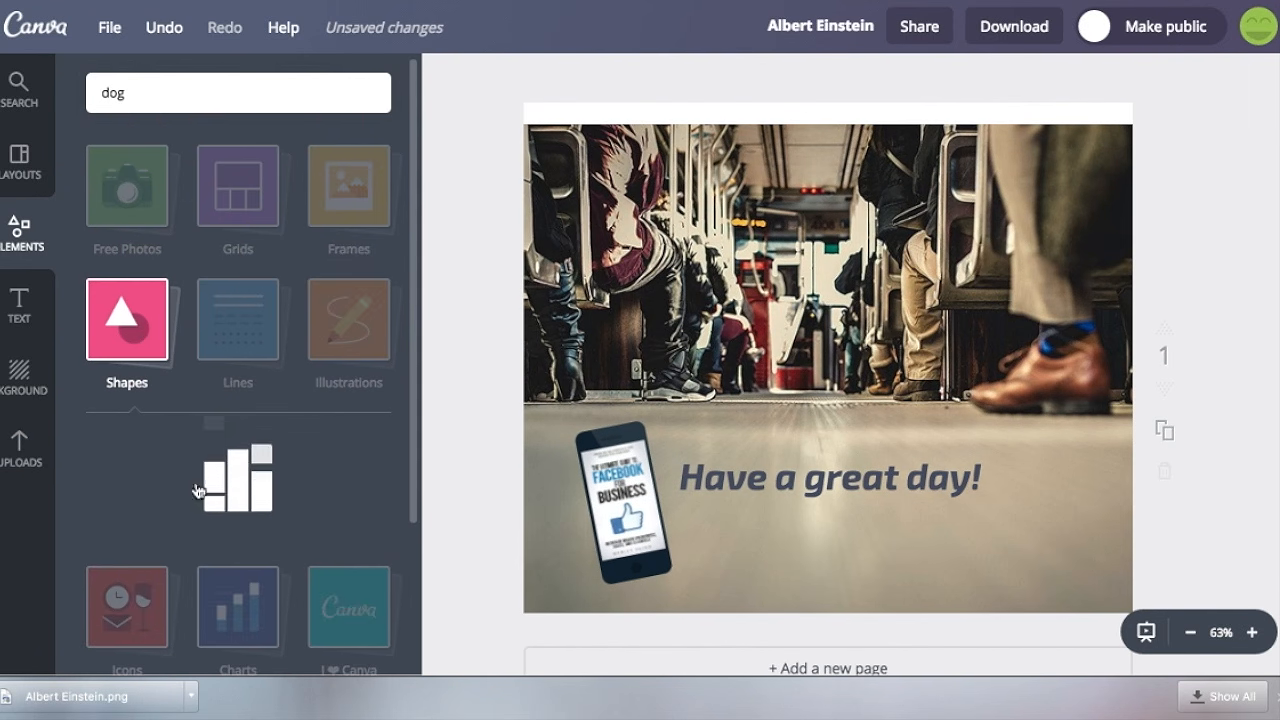
drag(333, 259, 814, 253)
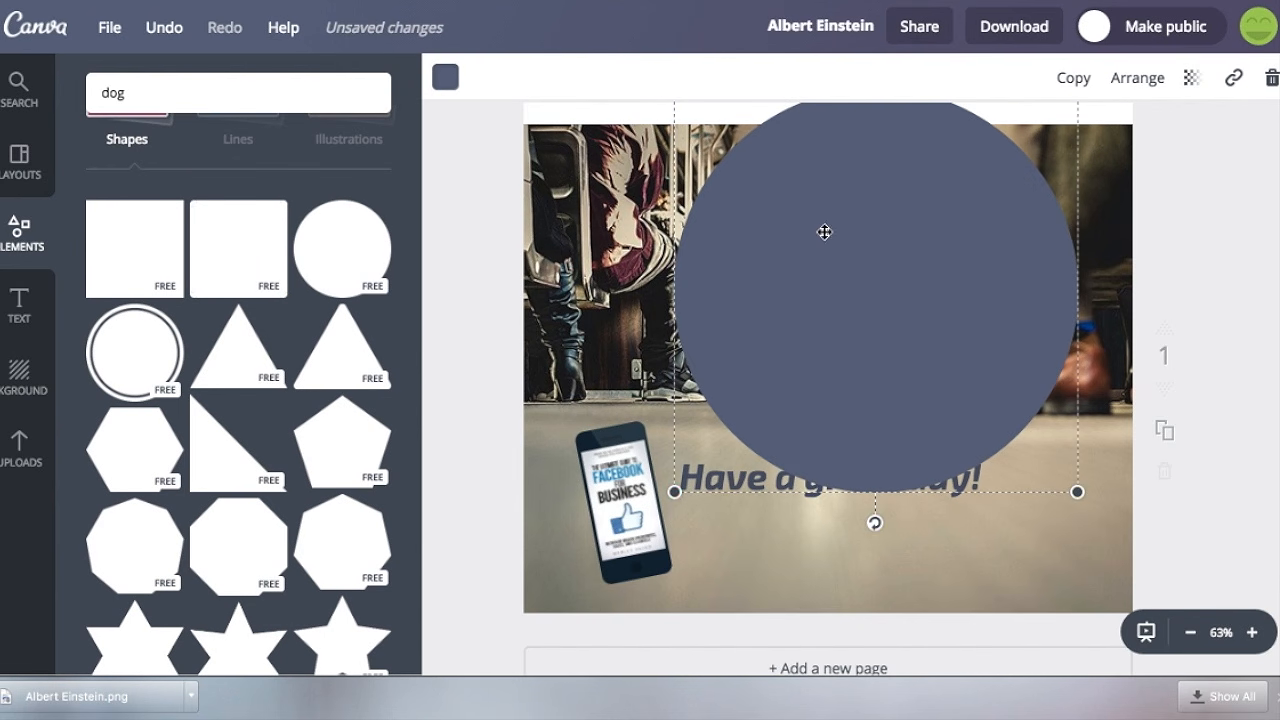
drag(676, 490, 866, 297)
drag(955, 200, 941, 333)
click(1265, 77)
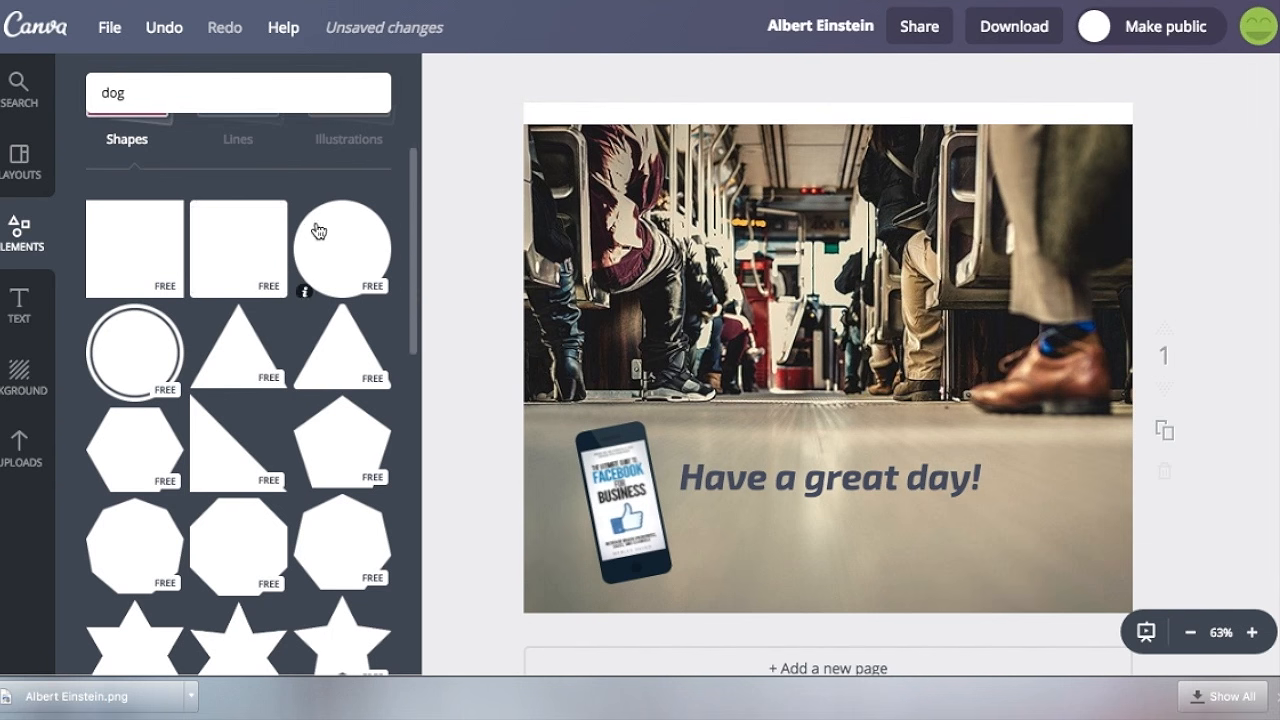
Browse the Lines and Illustrations collections in the elements library.
scroll(250, 215, up, 5)
click(258, 305)
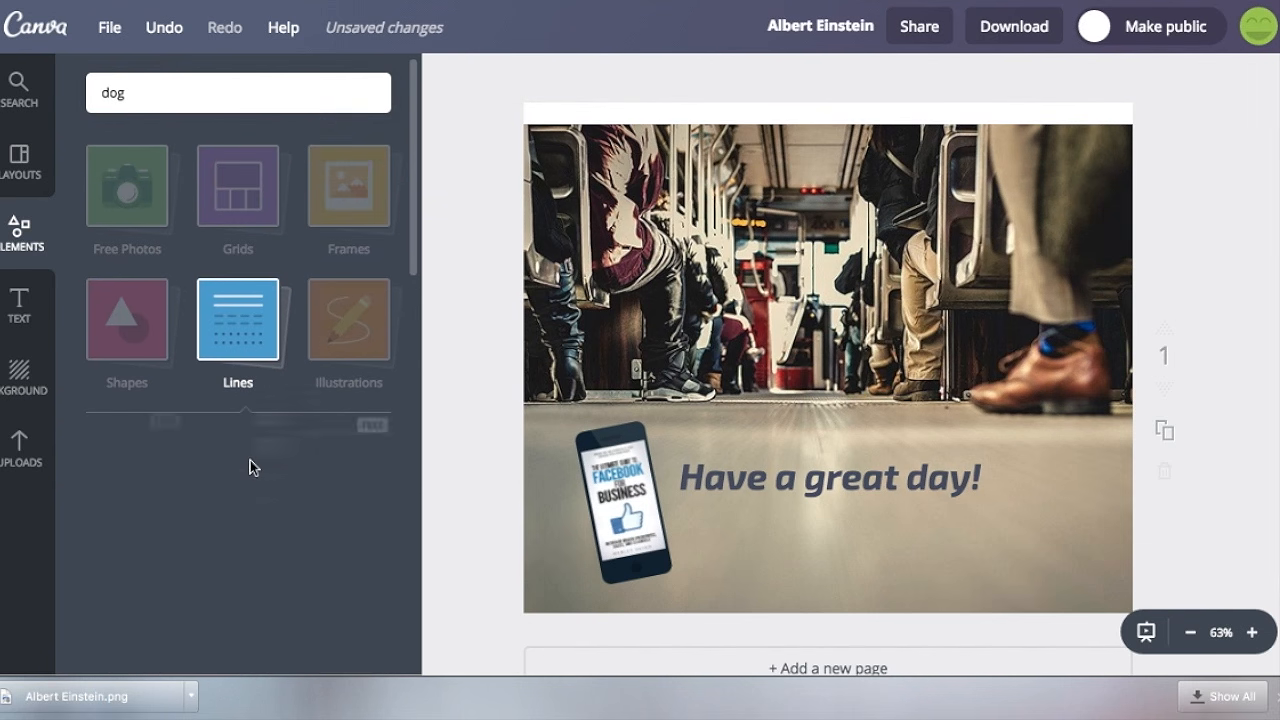
scroll(300, 350, up, 2)
click(358, 288)
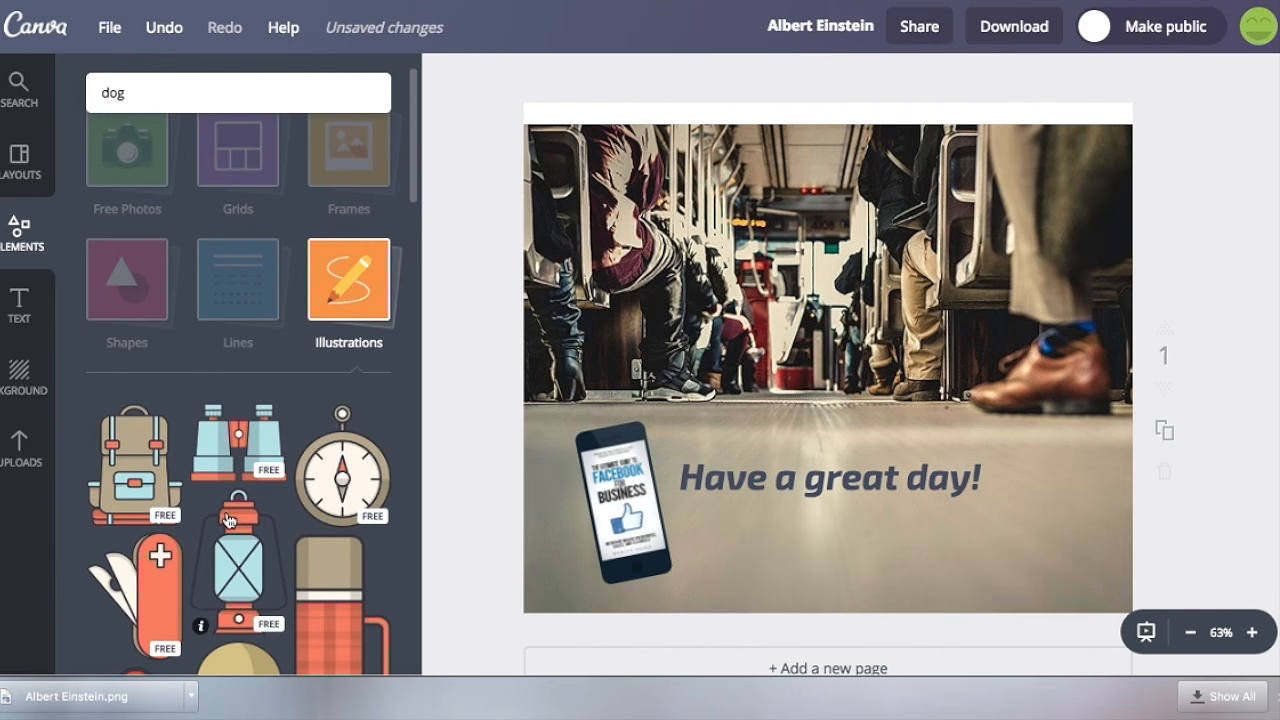
scroll(228, 520, down, 6)
scroll(228, 520, down, 3)
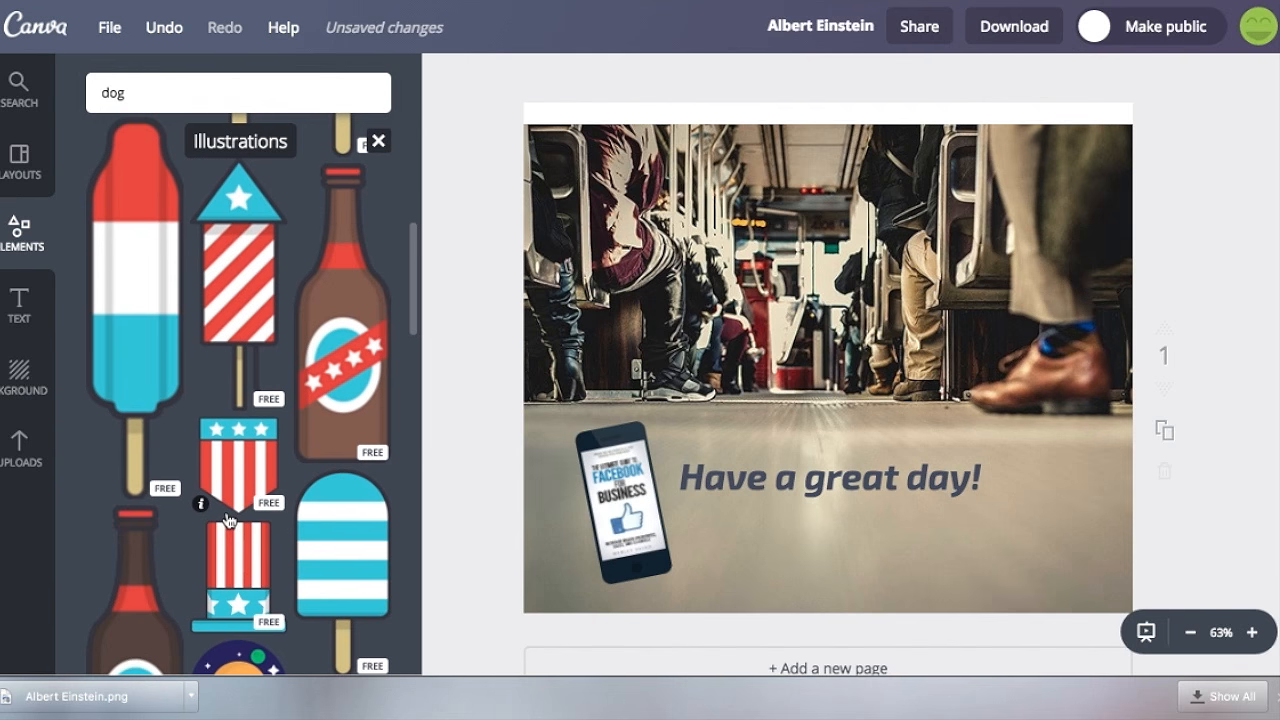
scroll(228, 520, up, 10)
click(310, 356)
Browse the Icons, Charts and I ❤ Canva collections in the elements library.
click(145, 442)
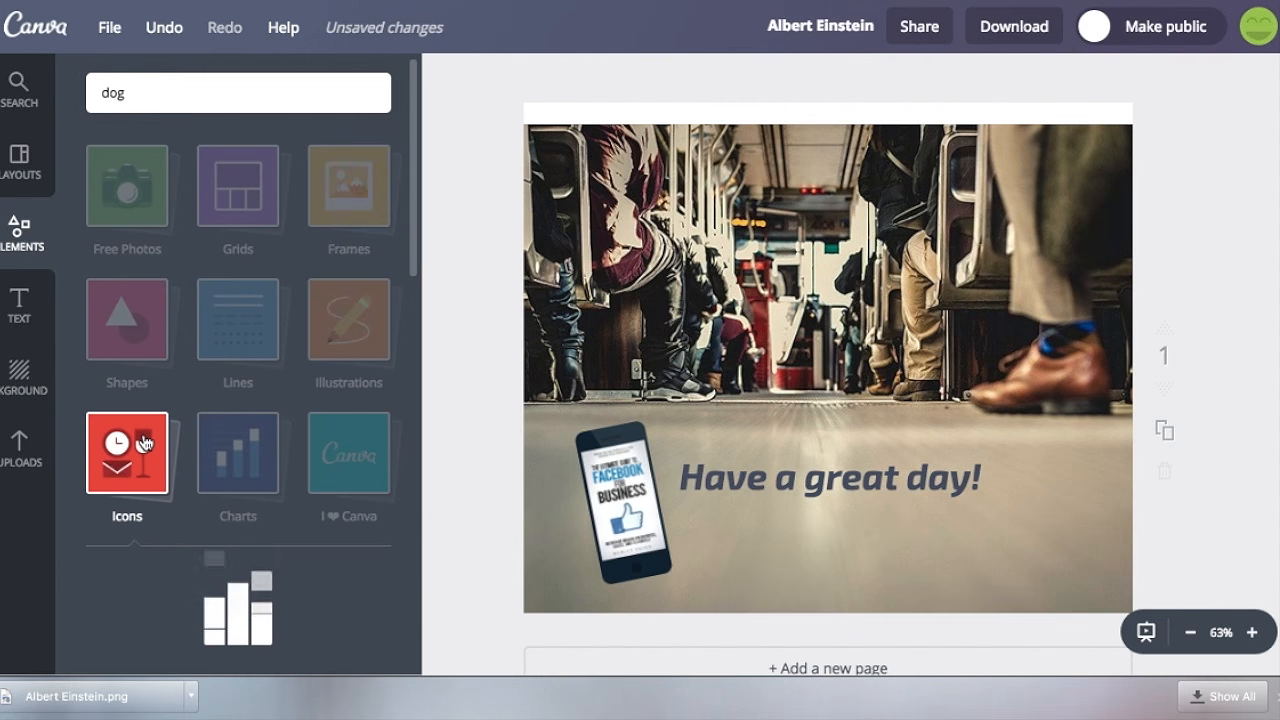
scroll(145, 442, down, 10)
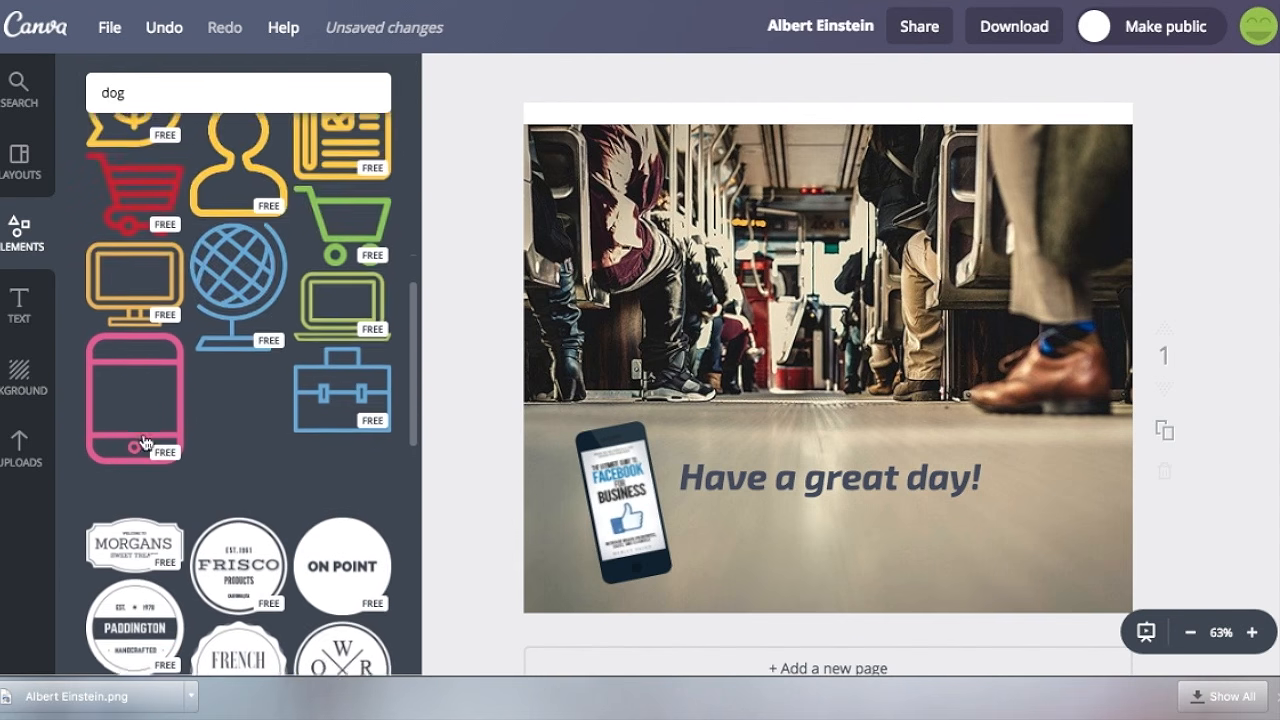
scroll(145, 442, up, 10)
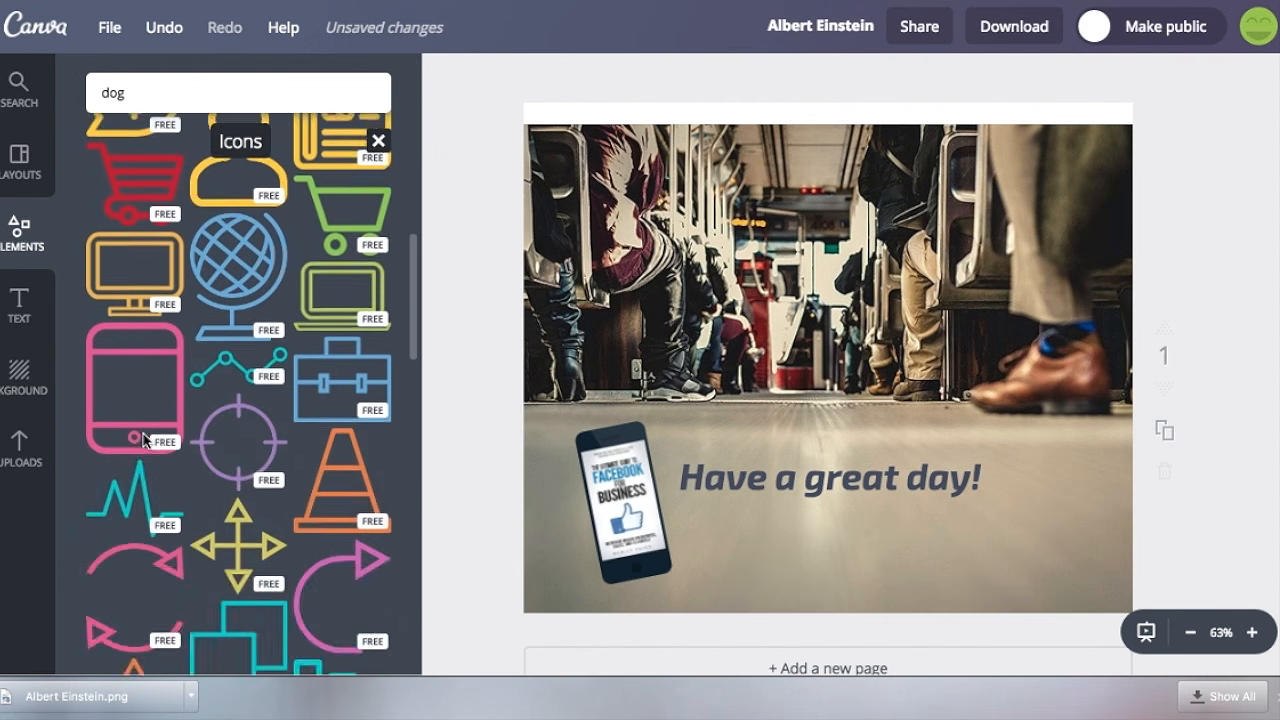
scroll(145, 442, up, 3)
click(145, 442)
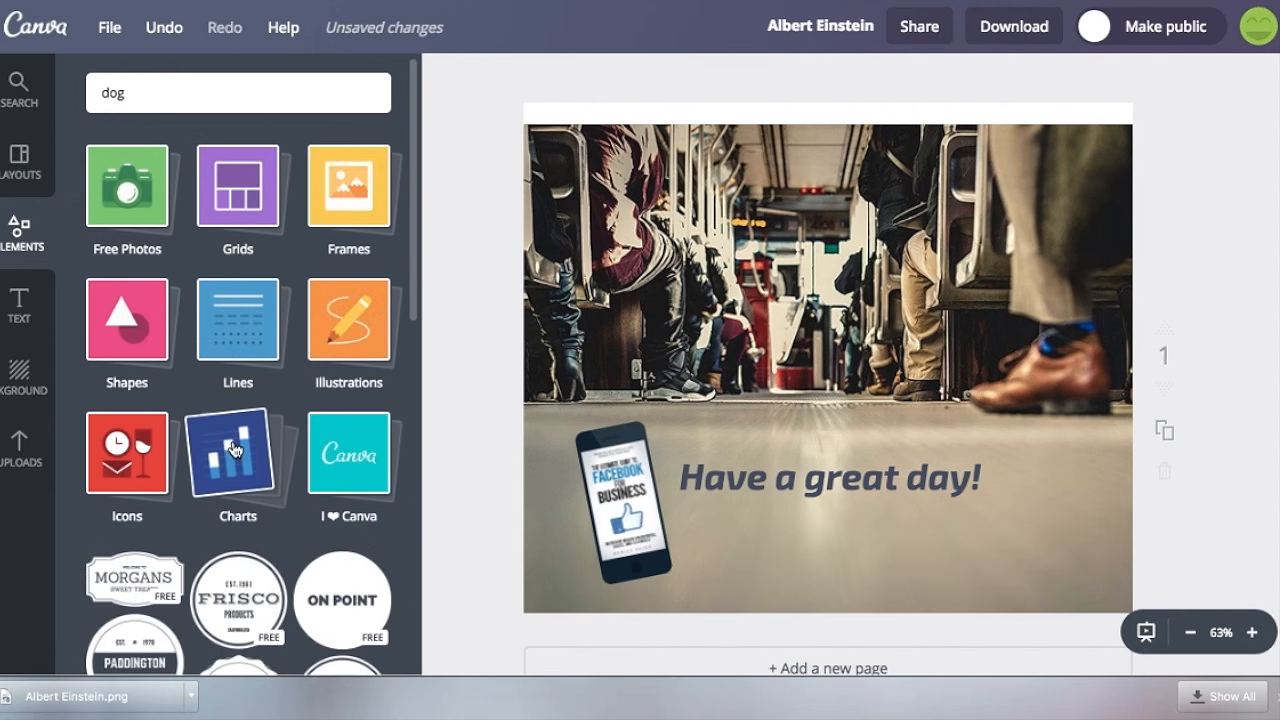
click(234, 449)
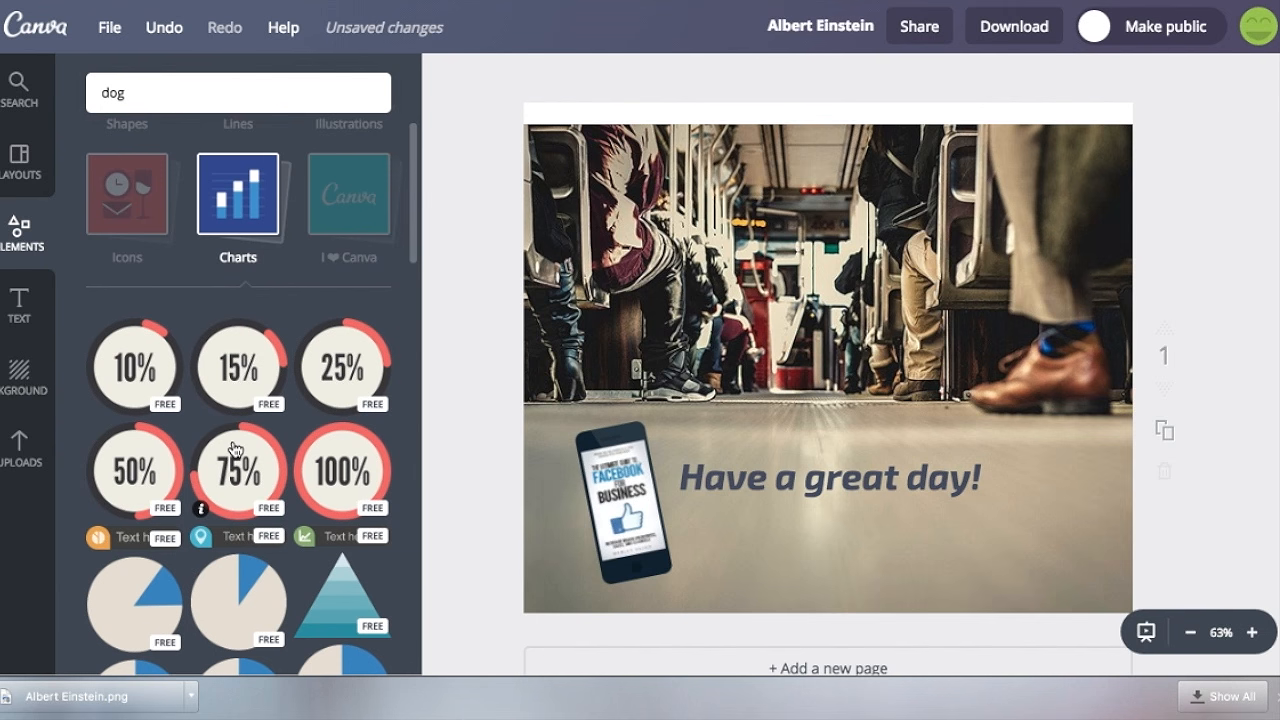
scroll(234, 449, down, 10)
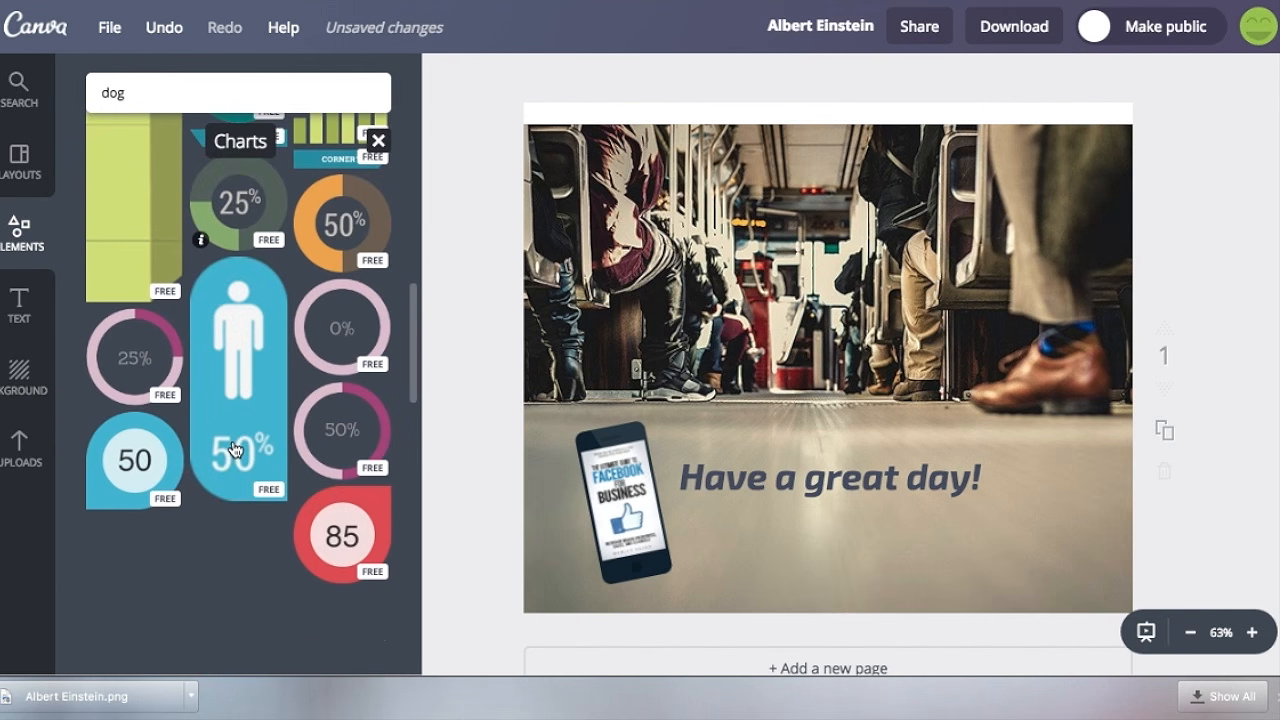
scroll(234, 449, up, 10)
click(268, 457)
click(336, 471)
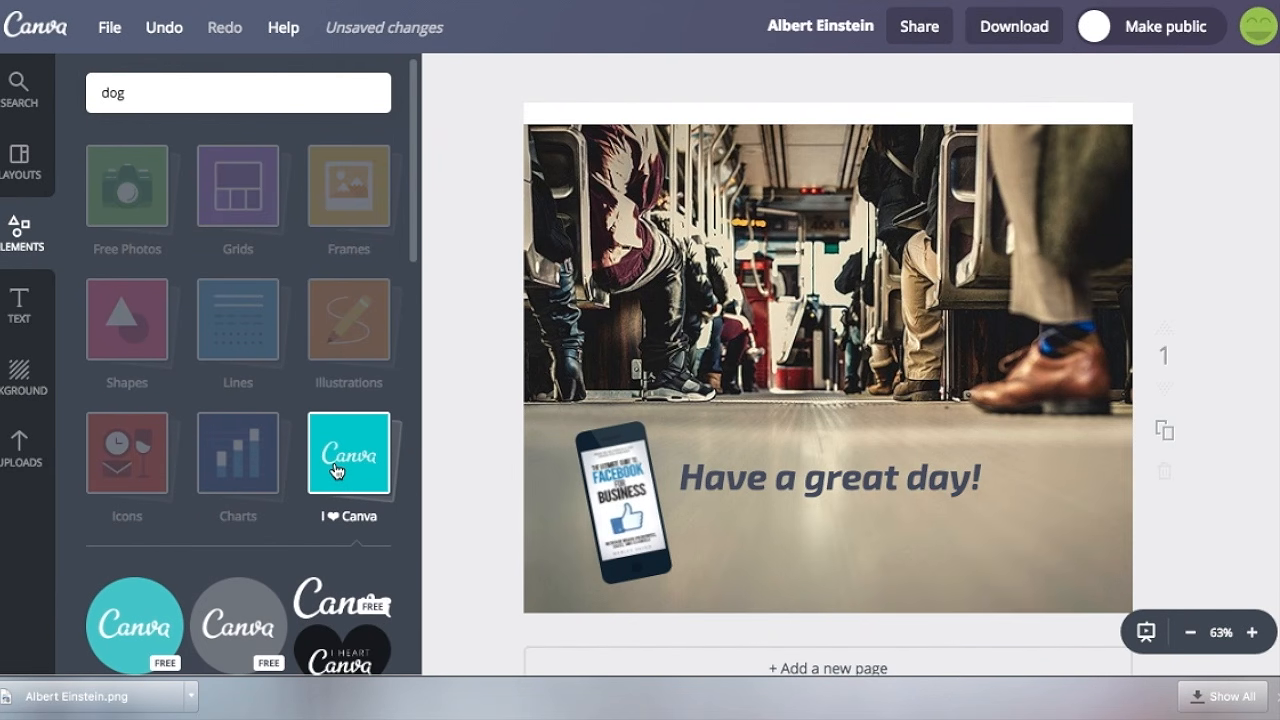
View the background options and shift the background photo upward to cover the white strip along the page's upper edge.
click(24, 375)
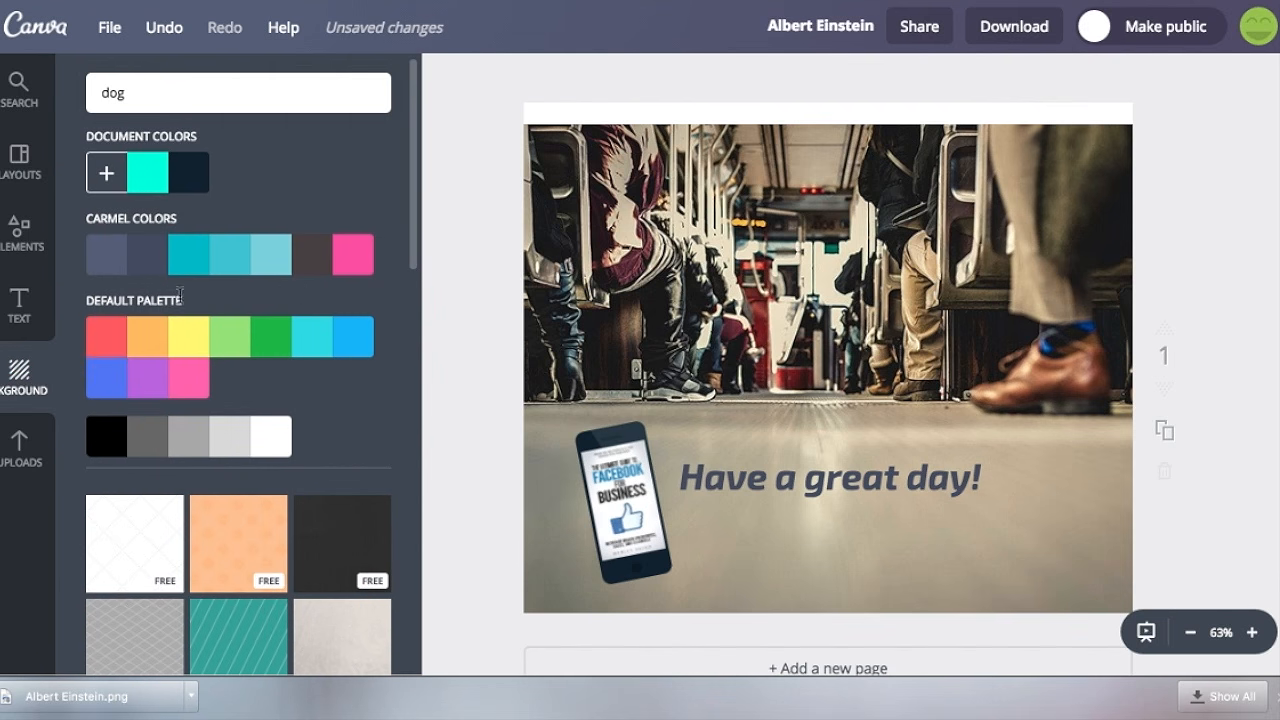
drag(856, 247, 860, 226)
Place the uploaded cutout of the woman seated on a patterned chair over the right part of the page.
click(20, 448)
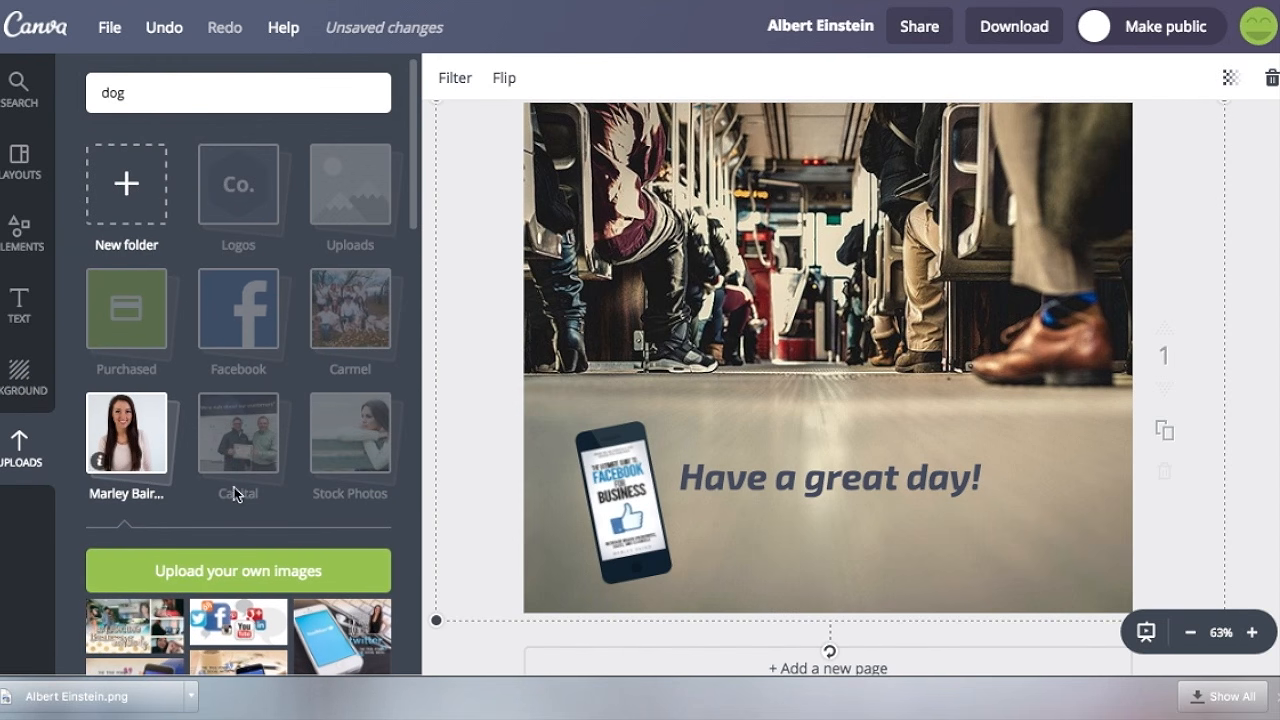
scroll(281, 476, down, 10)
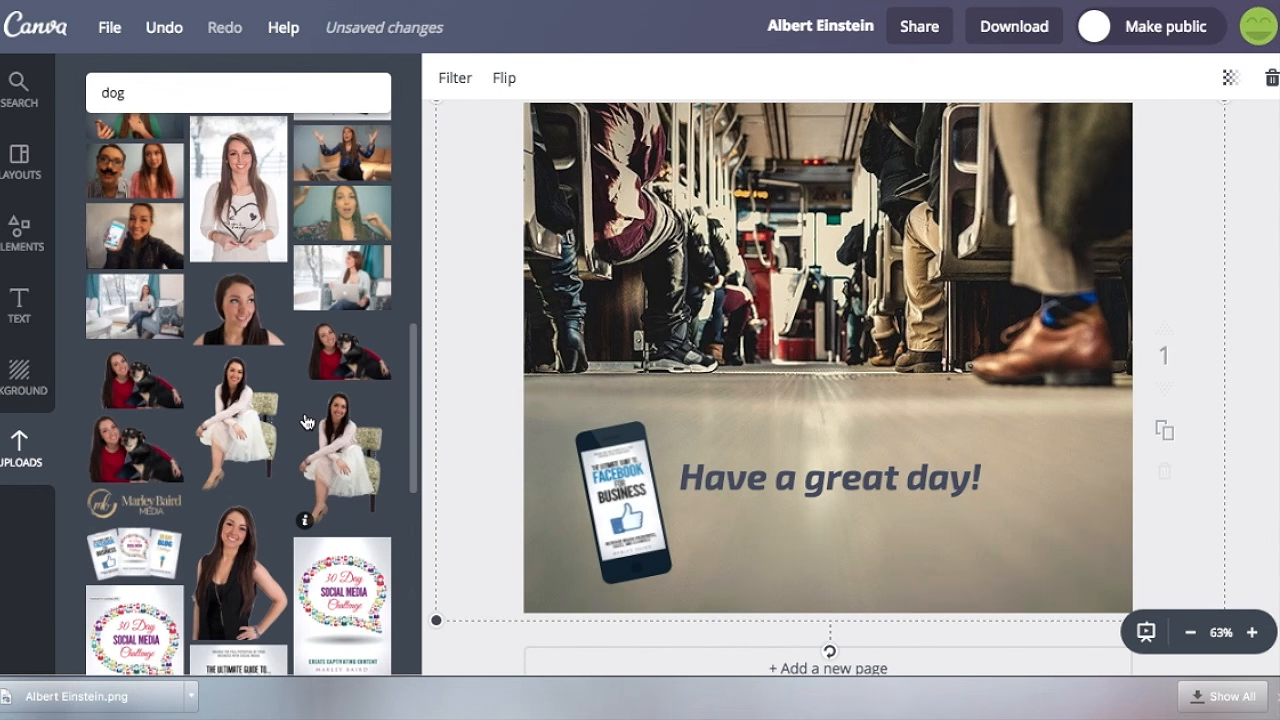
drag(351, 463, 1006, 355)
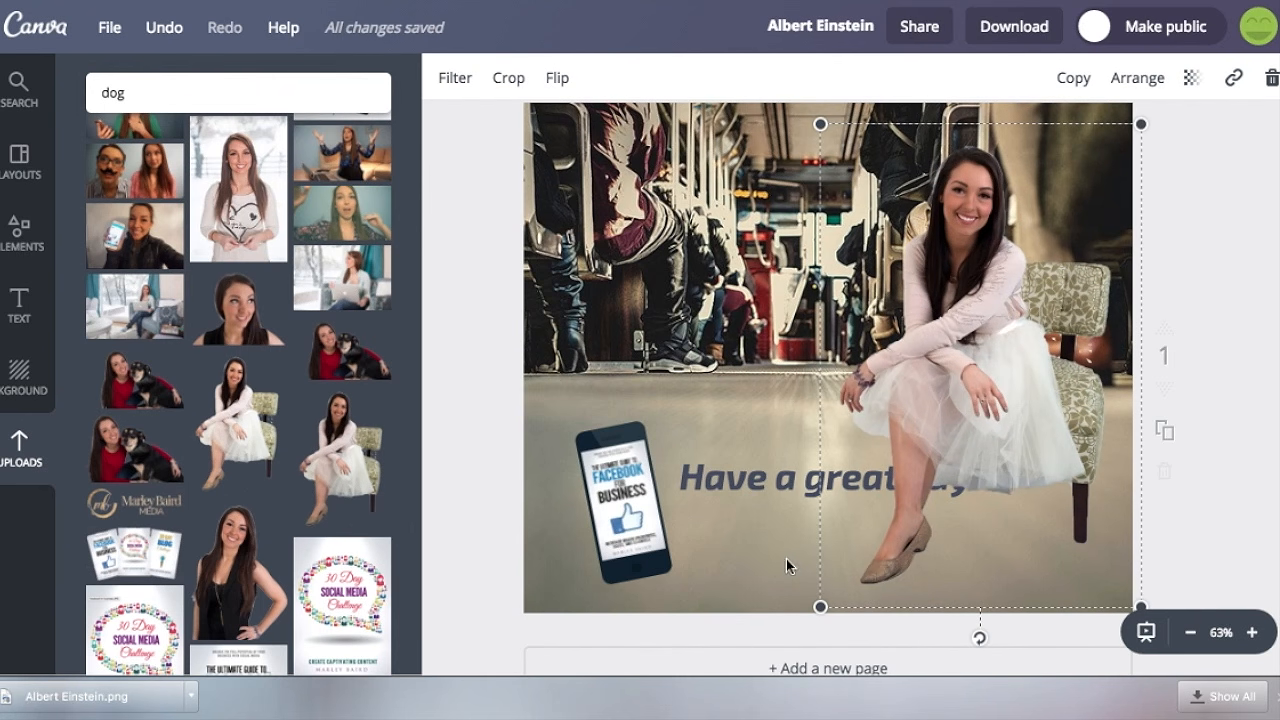
Shrink the seated woman cutout and move it to the page's lower right corner, just past the end of the heading.
drag(821, 606, 936, 428)
drag(1051, 294, 1042, 455)
drag(935, 283, 985, 362)
drag(1041, 439, 1032, 442)
click(1201, 249)
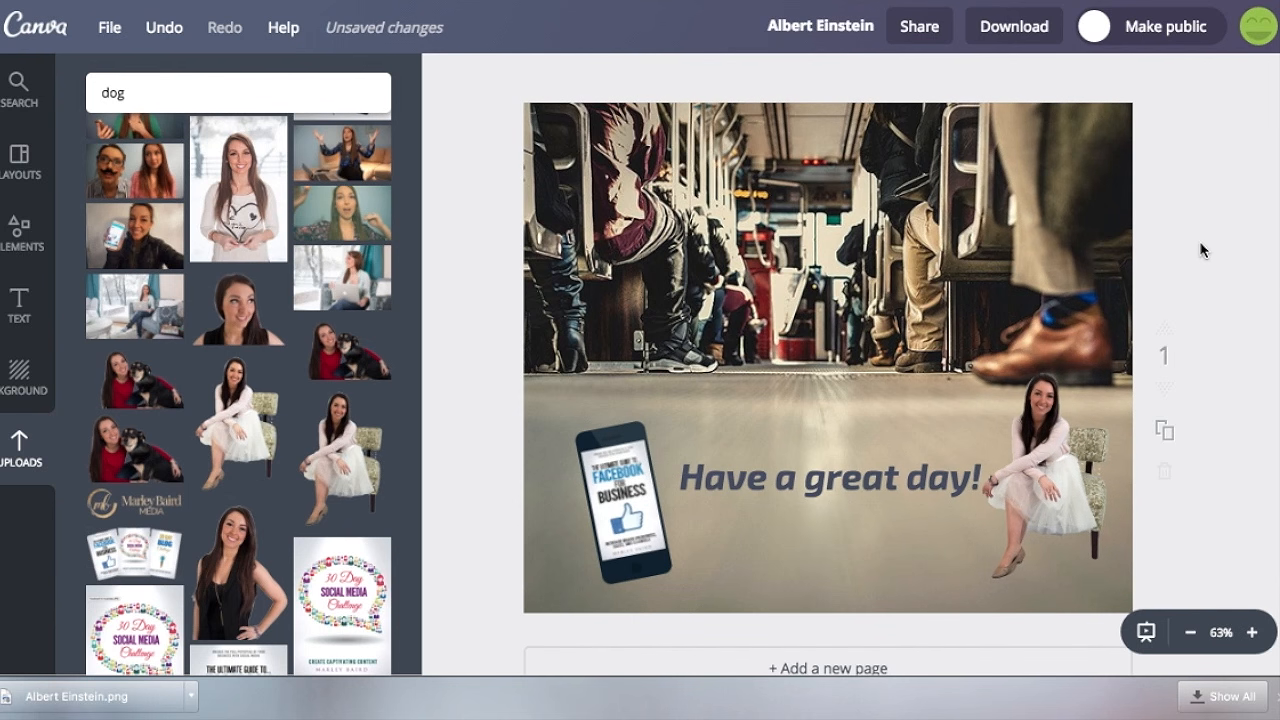
Place the uploaded gold company logo on the page, scale it down and fit it into the upper right corner.
drag(152, 510, 904, 180)
drag(605, 262, 948, 146)
drag(1041, 127, 1041, 140)
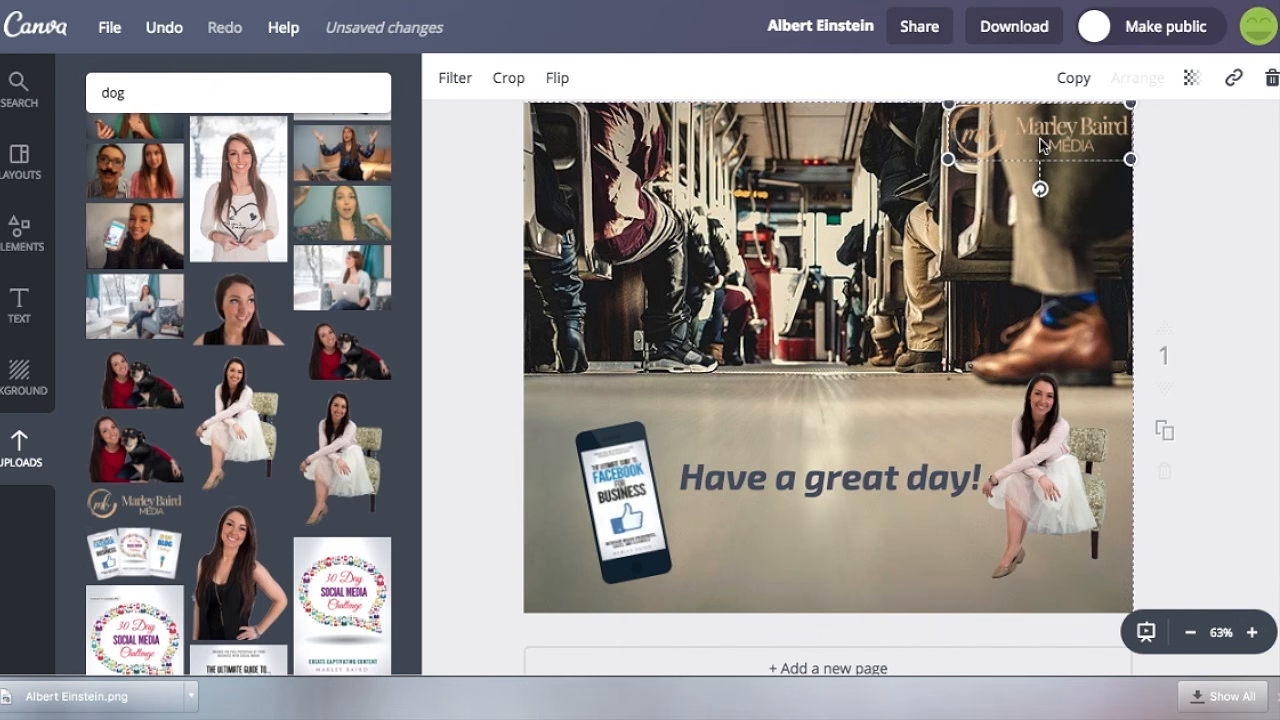
click(1222, 160)
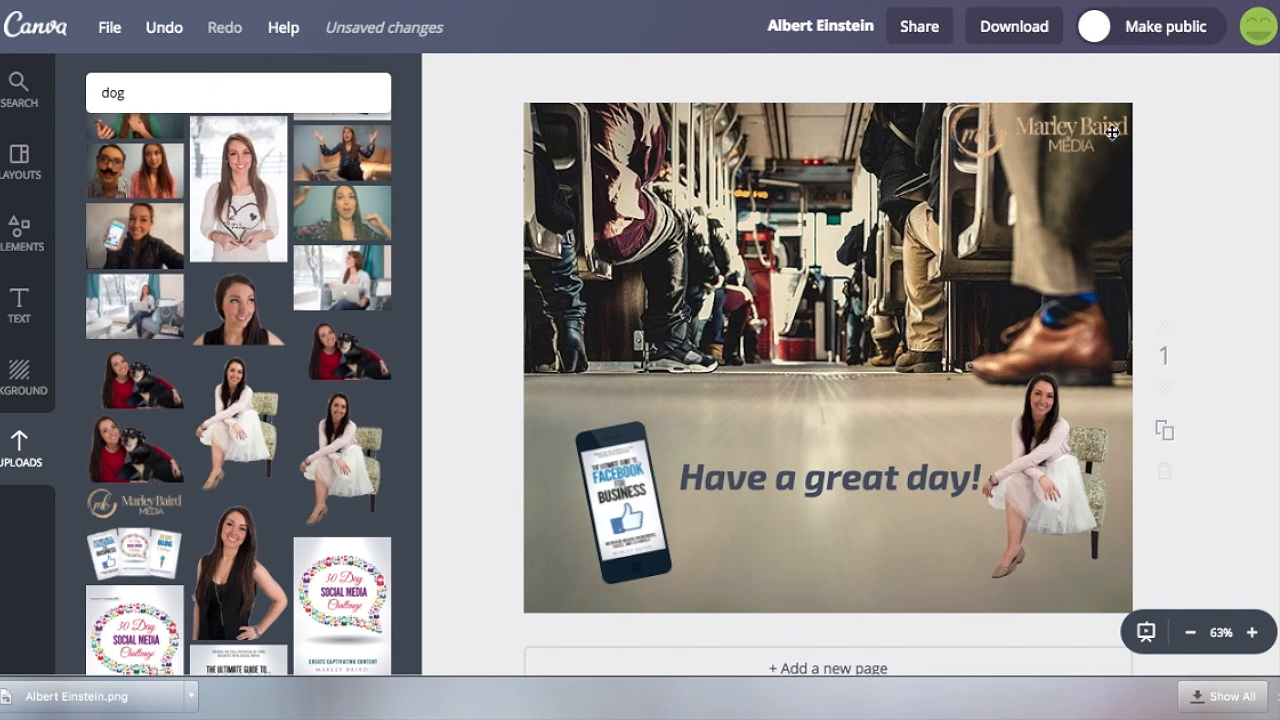
Examine the download options of the design and the color palettes, fonts and logos in the brand kit.
click(1012, 28)
click(941, 216)
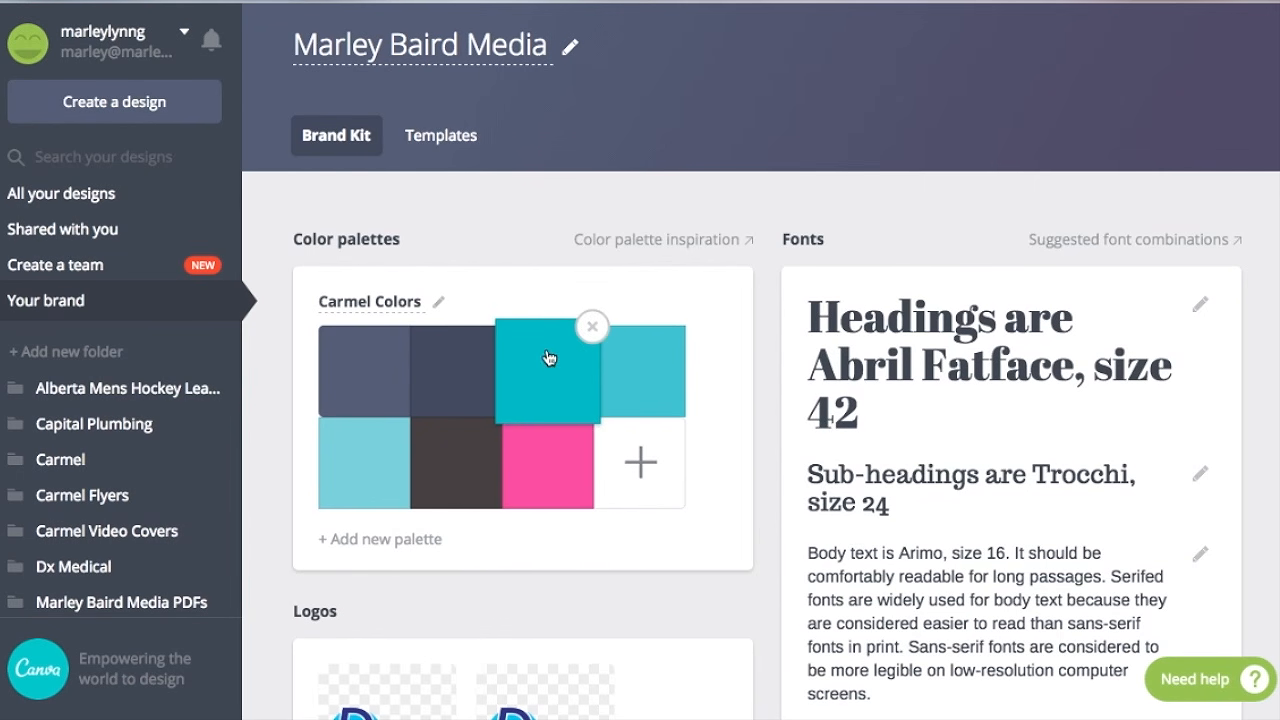
scroll(786, 500, down, 5)
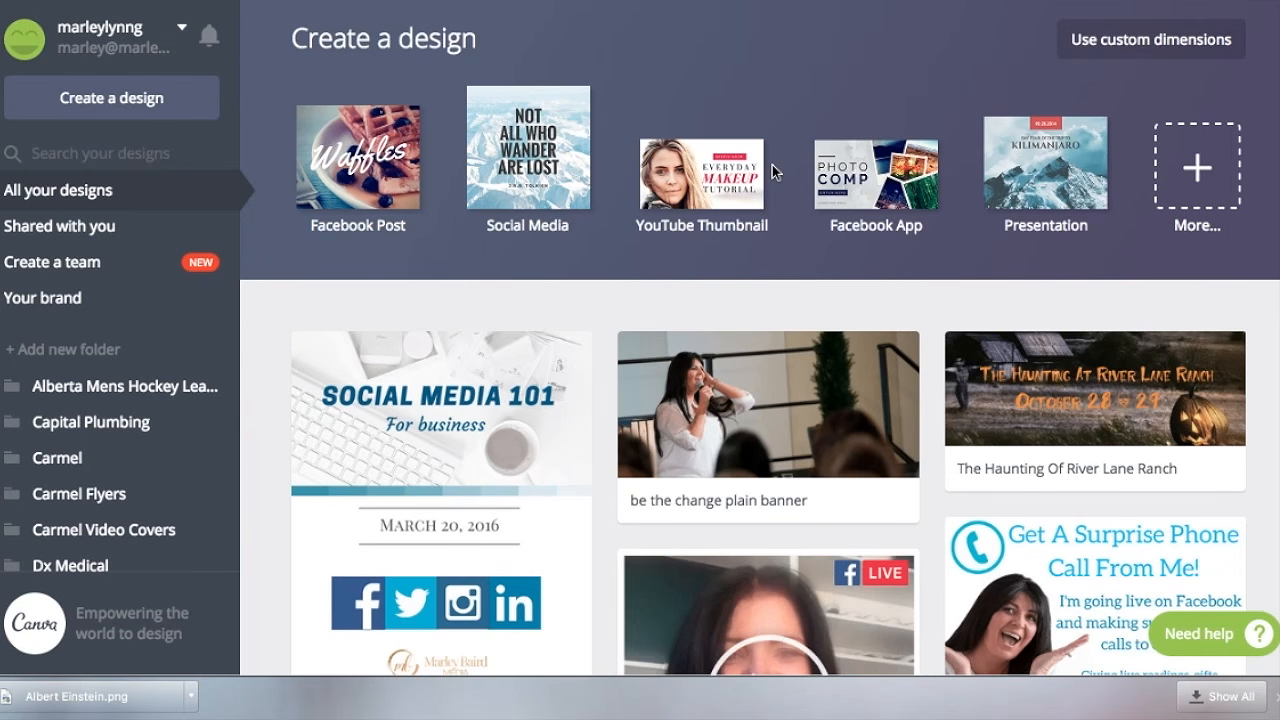
Create a new Social Media design and place the many-pointed starburst shape on its blank page.
click(523, 192)
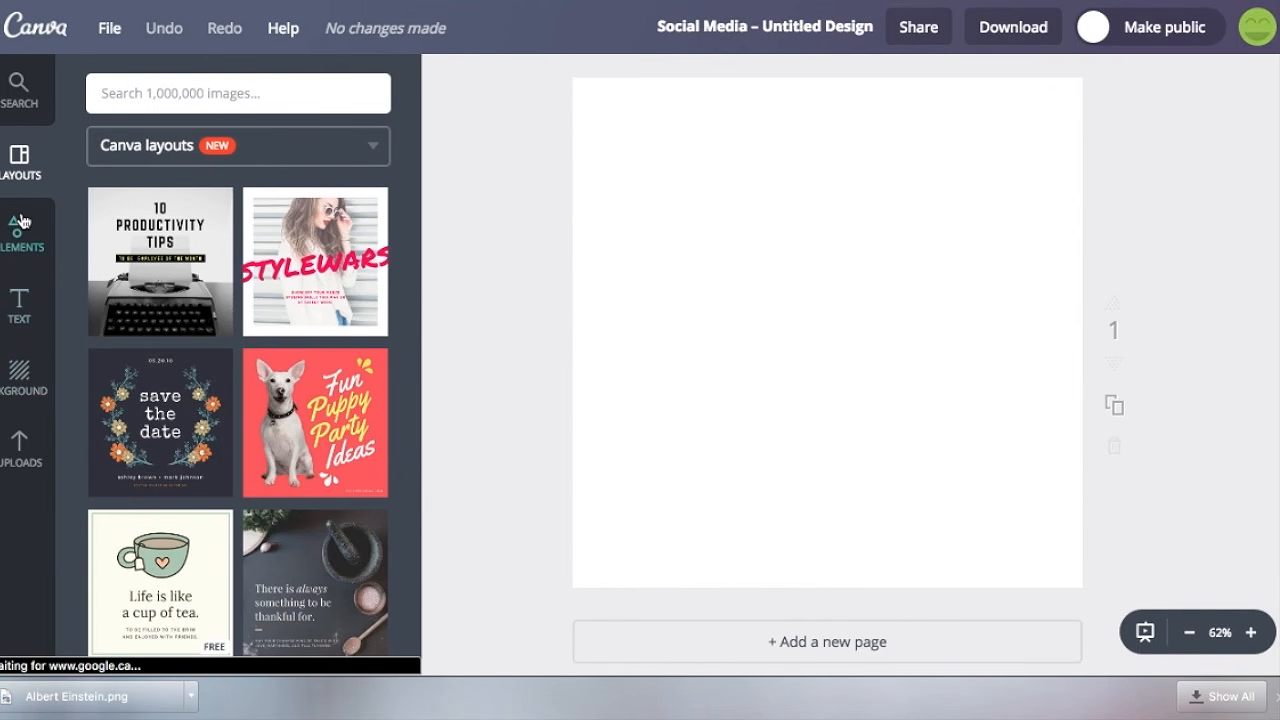
click(20, 220)
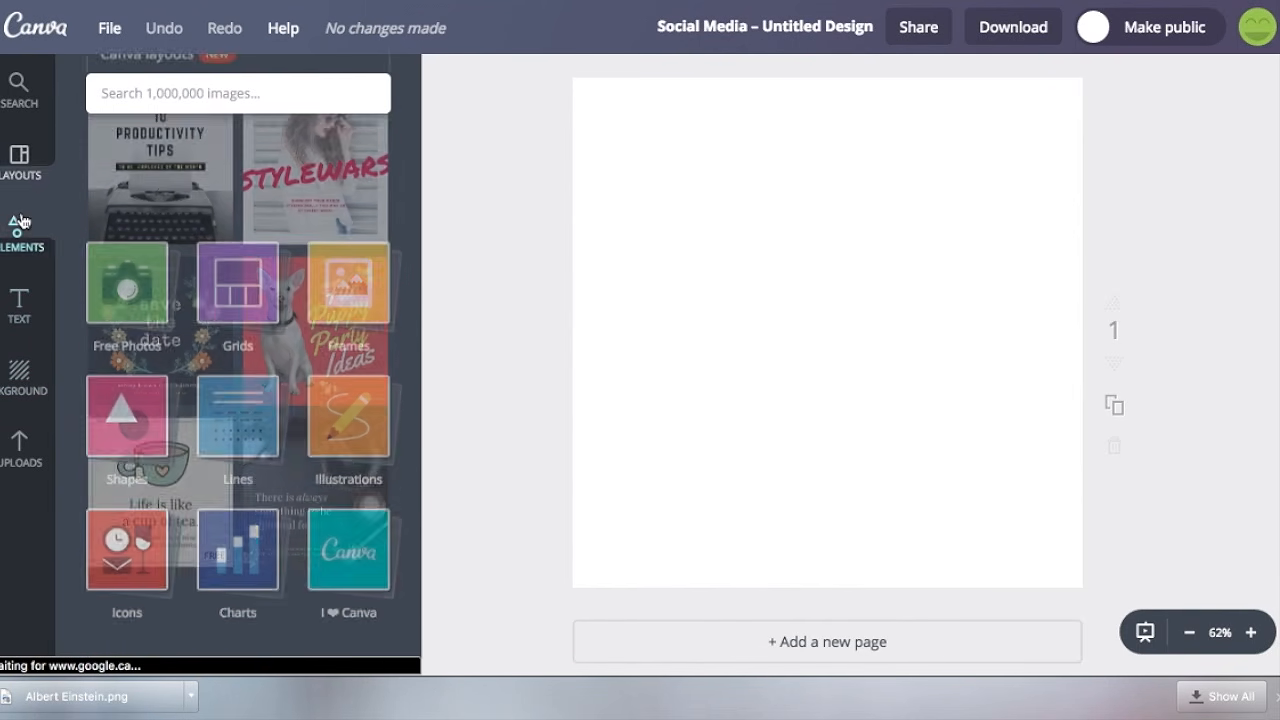
click(122, 313)
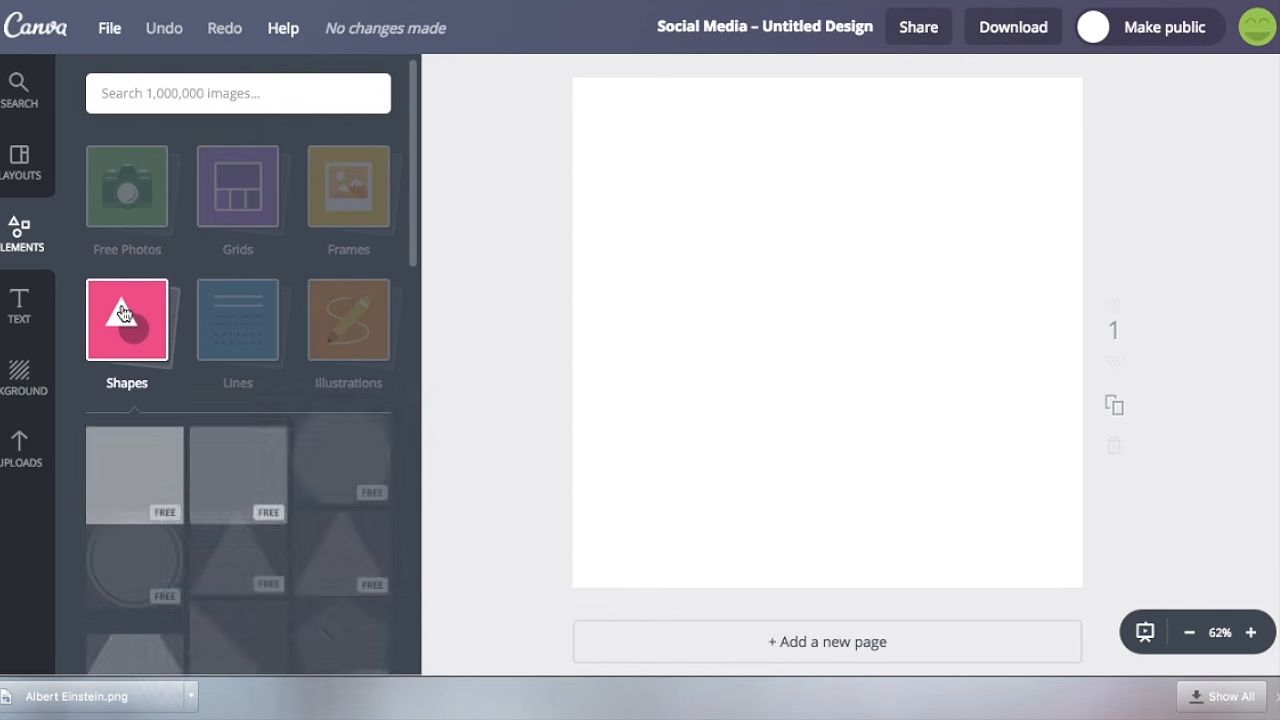
scroll(197, 481, down, 5)
scroll(197, 481, down, 1)
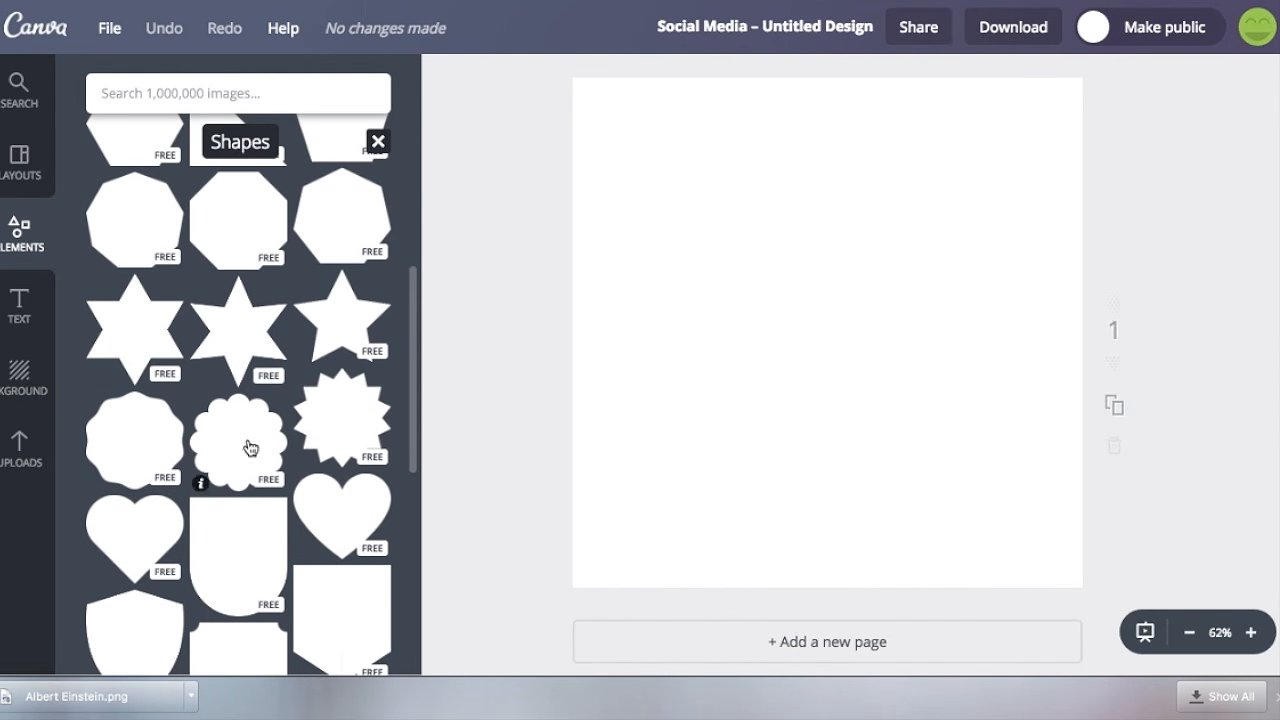
drag(736, 416, 743, 250)
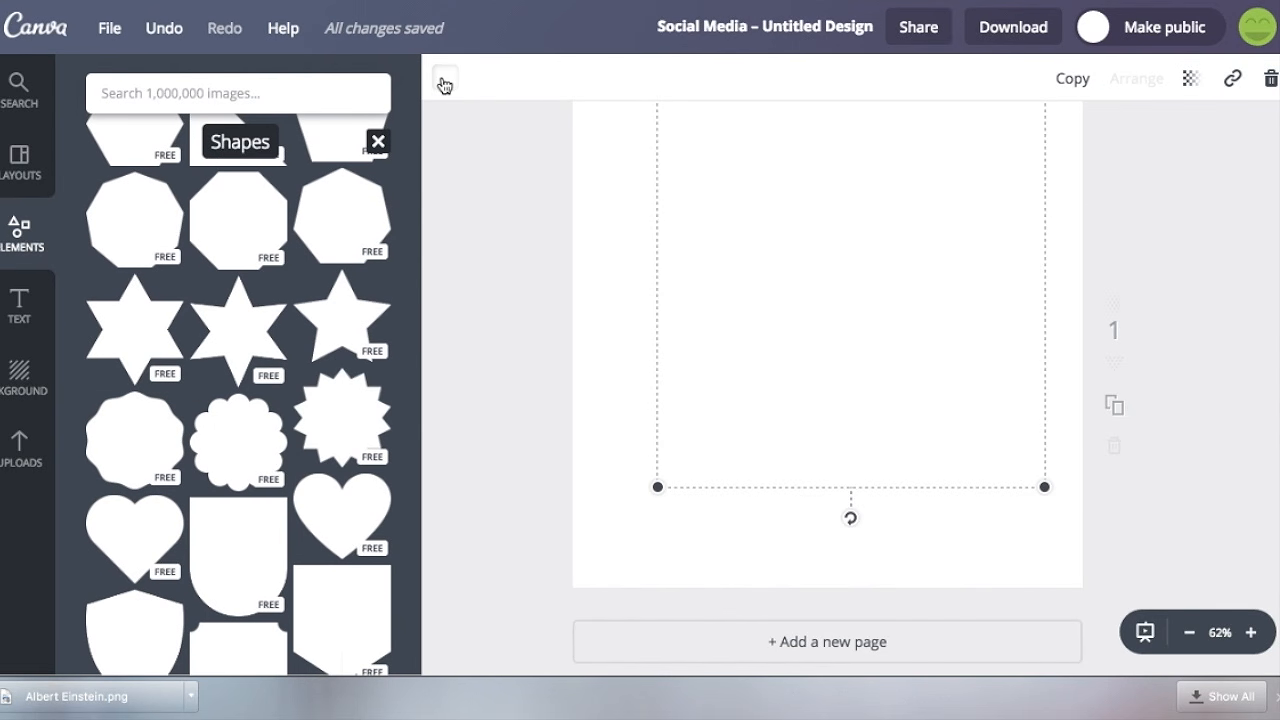
Fill the starburst with the blue of the default palette and move it to the middle of the page.
click(445, 82)
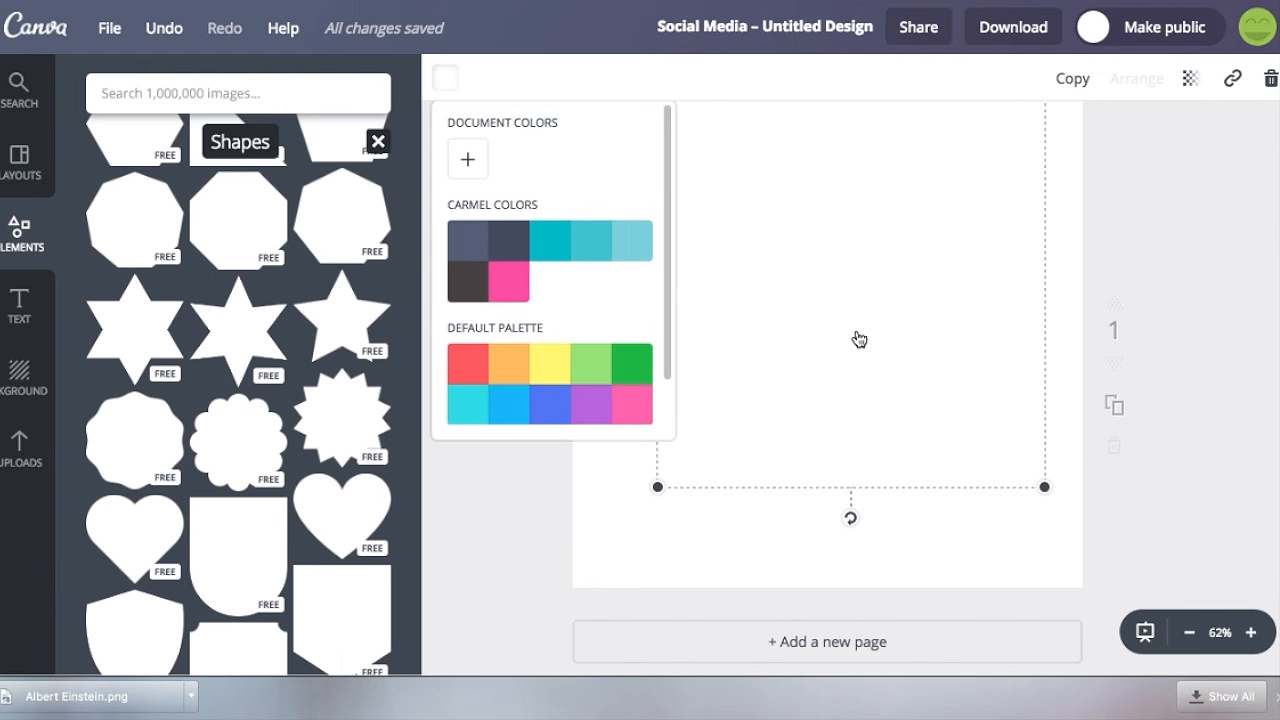
click(1133, 266)
drag(907, 300, 886, 326)
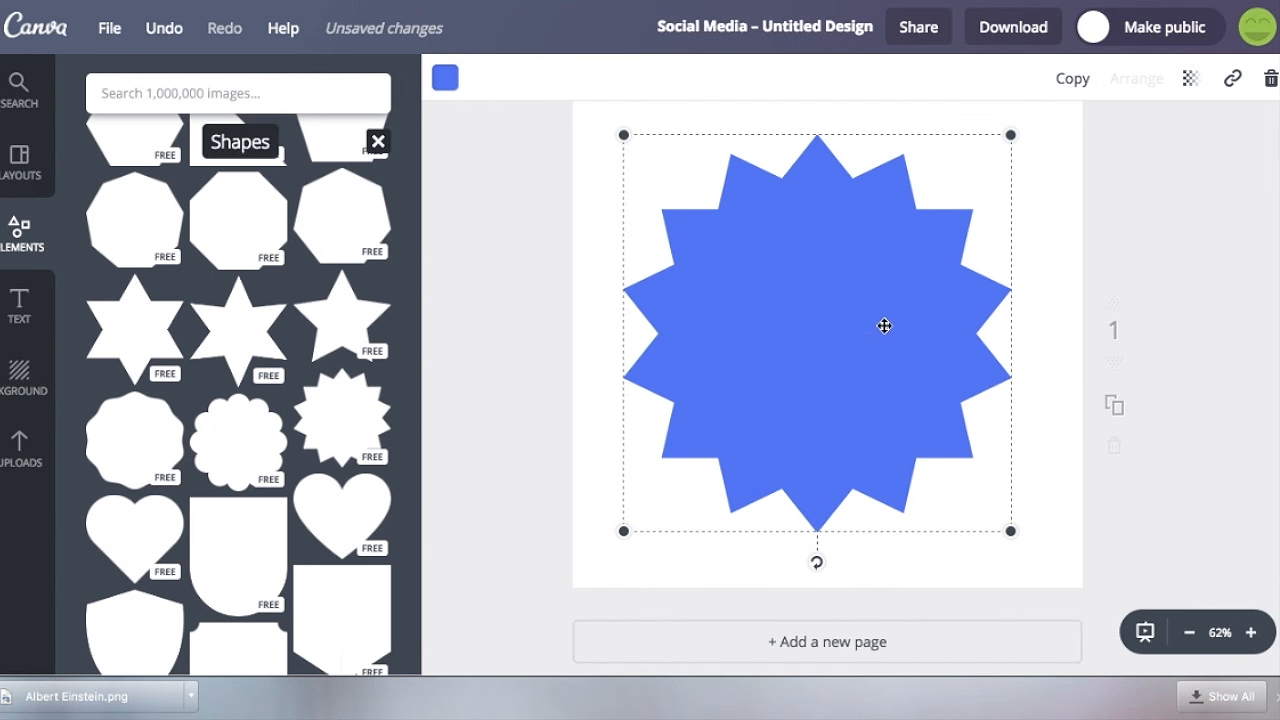
Add a subheading reading "I love social media!" across the upper half of the starburst.
click(33, 314)
drag(226, 271, 843, 297)
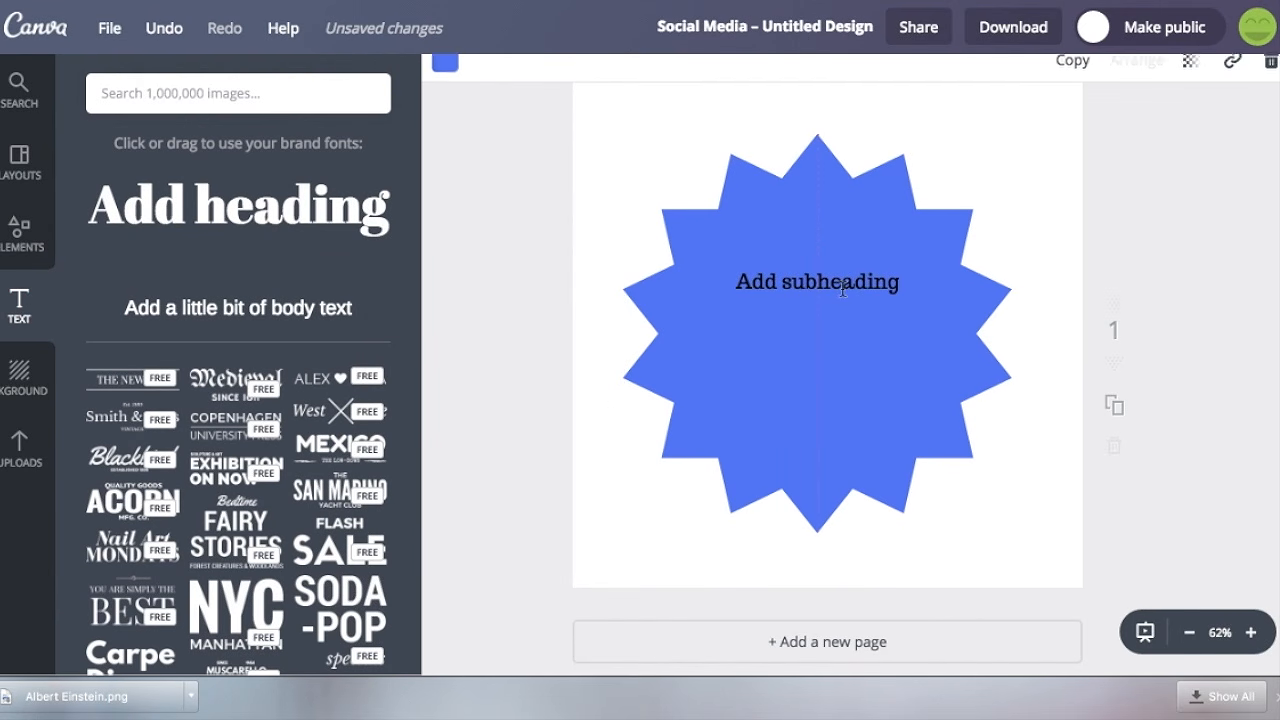
text(I love social media!)
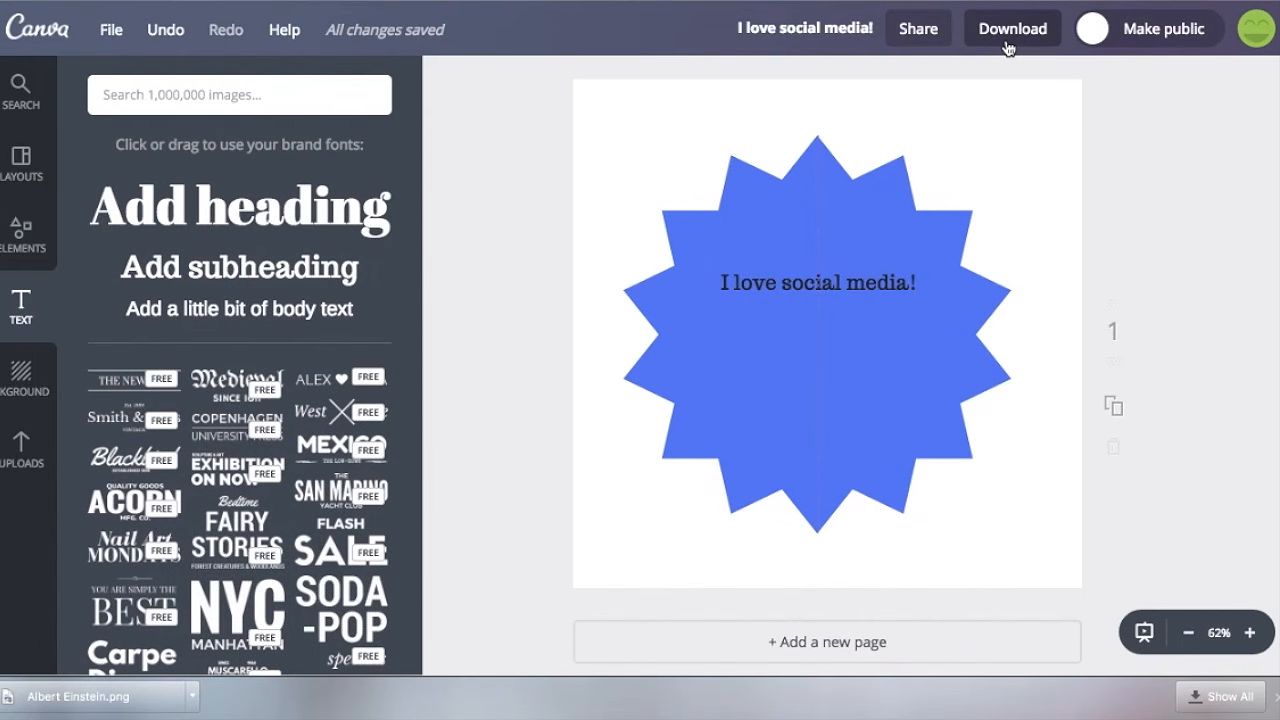
Download the starburst design as a PNG with a transparent background.
click(1007, 43)
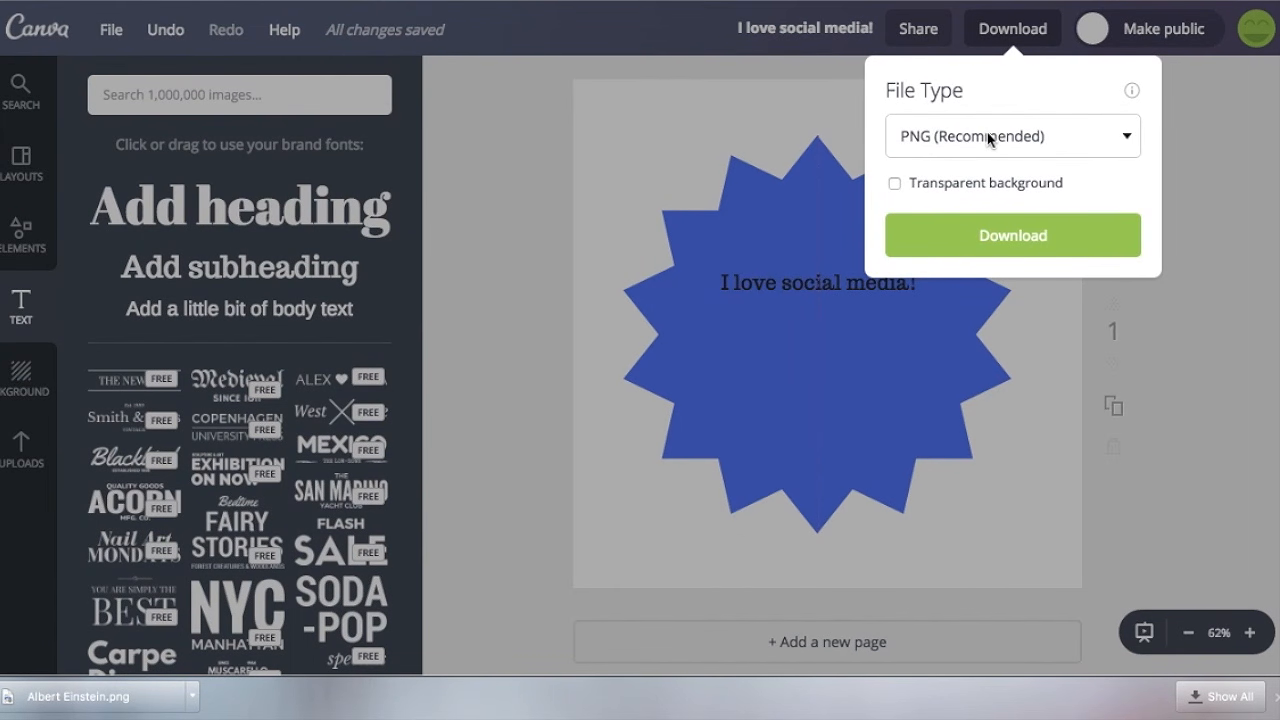
click(900, 185)
click(960, 233)
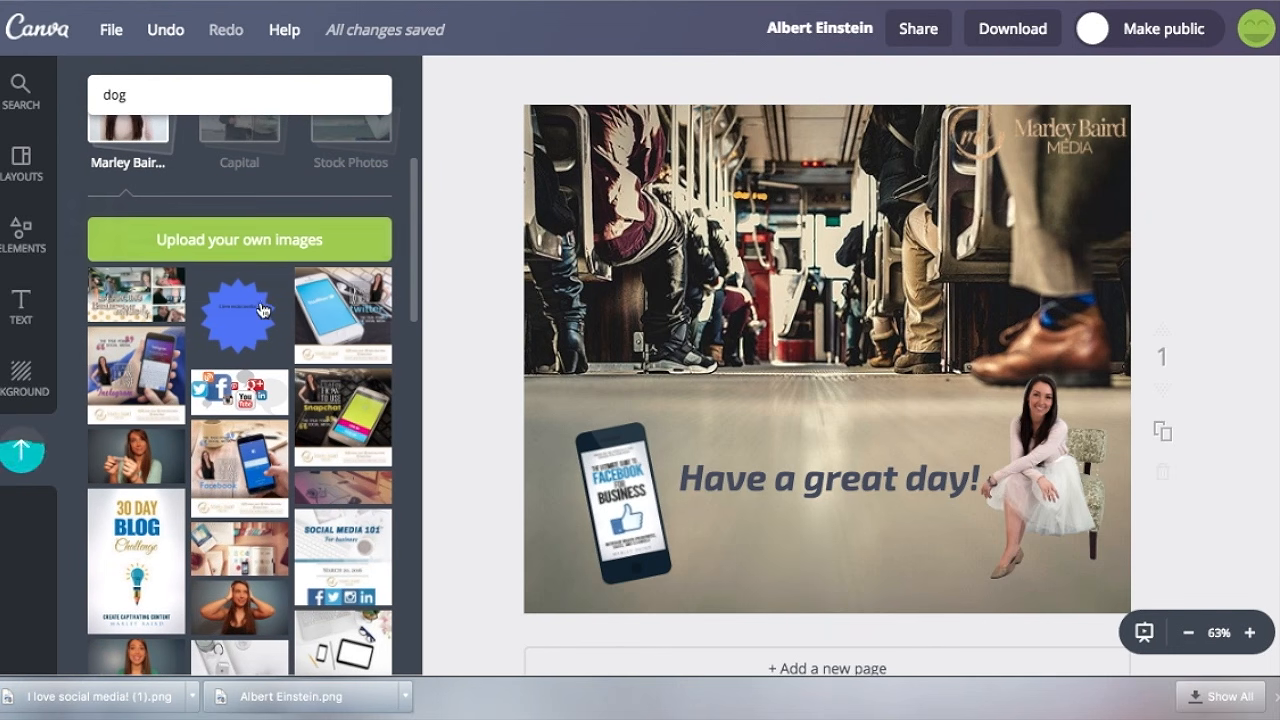
Place the uploaded transparent starburst image over the middle of the background photo in the Albert Einstein design.
drag(238, 315, 784, 238)
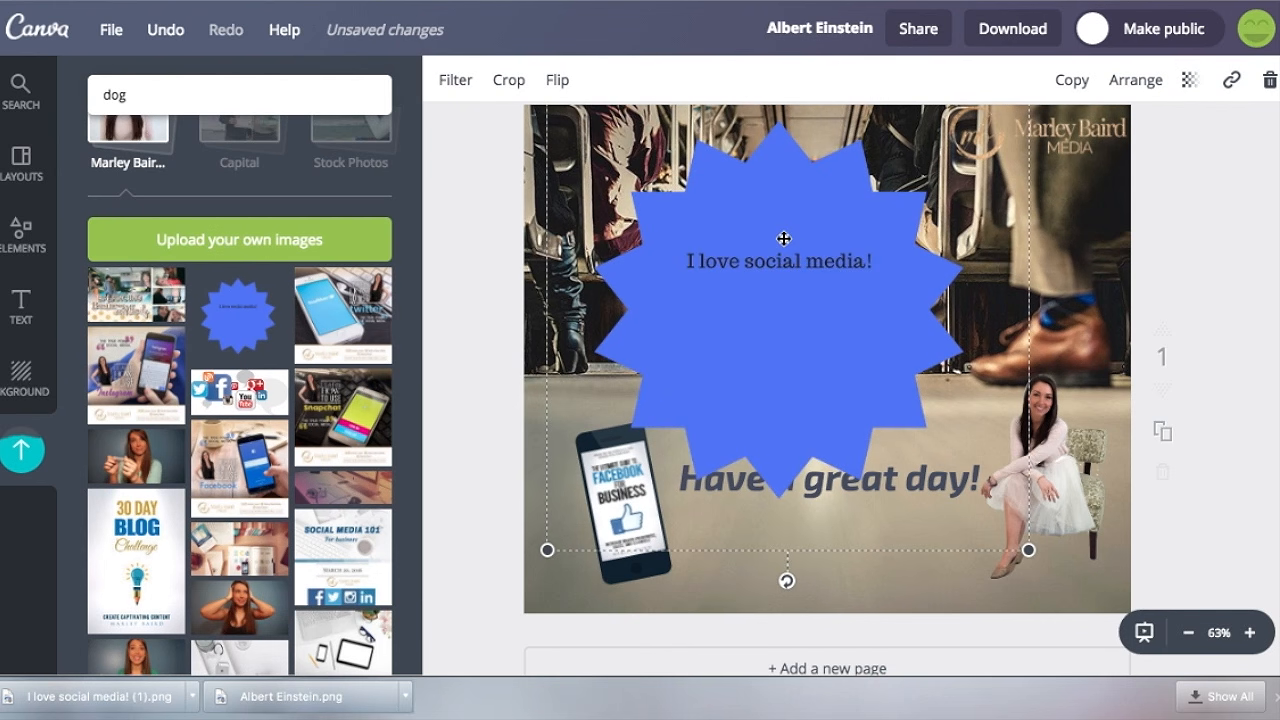